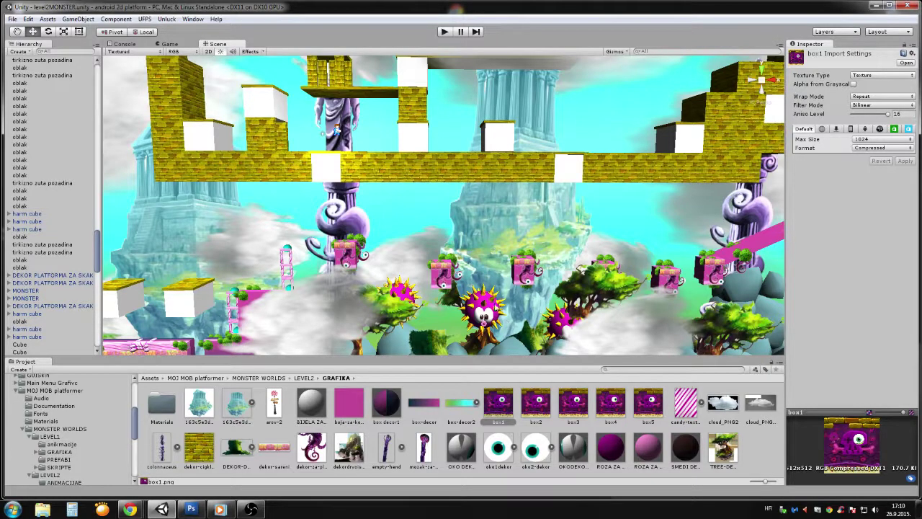
Run the monster level in play mode to test the white cubes around the brick platform
right_drag(486, 297, 468, 267)
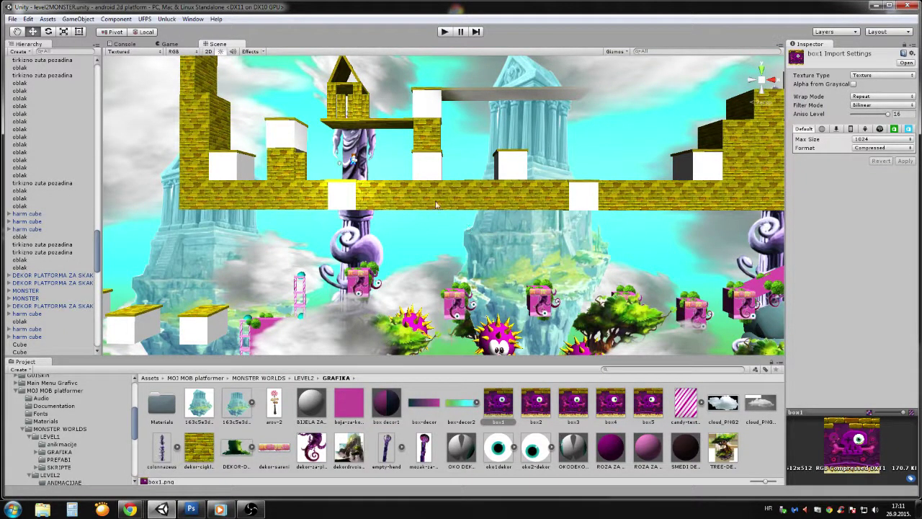
scroll(481, 247, up, 3)
scroll(481, 247, up, 5)
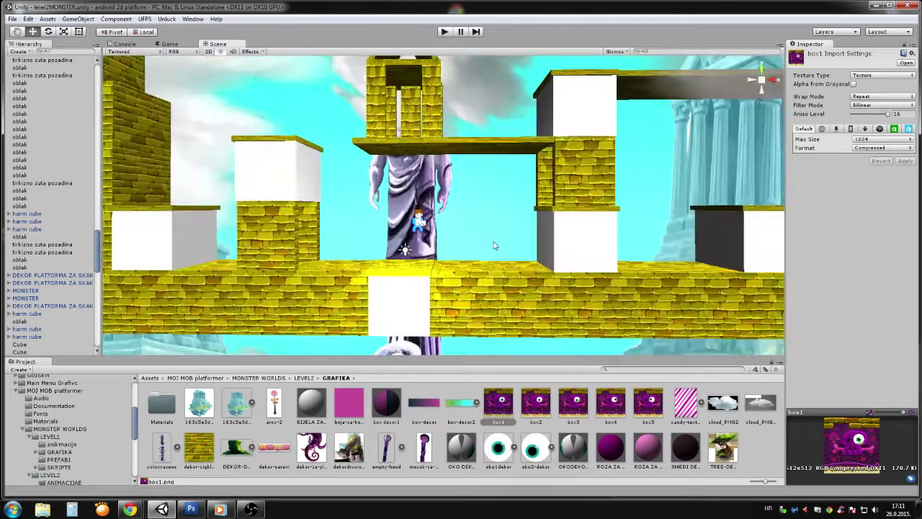
middle_drag(507, 226, 504, 252)
right_drag(505, 252, 488, 267)
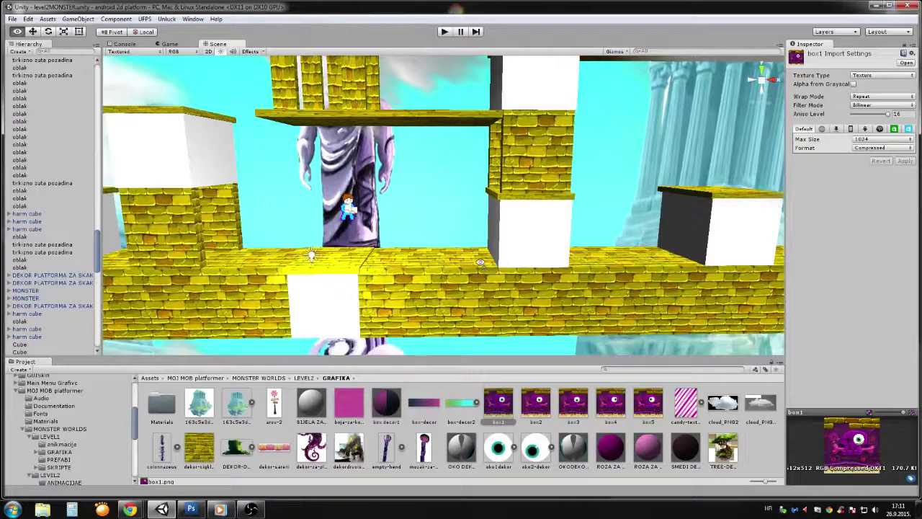
middle_drag(482, 264, 504, 260)
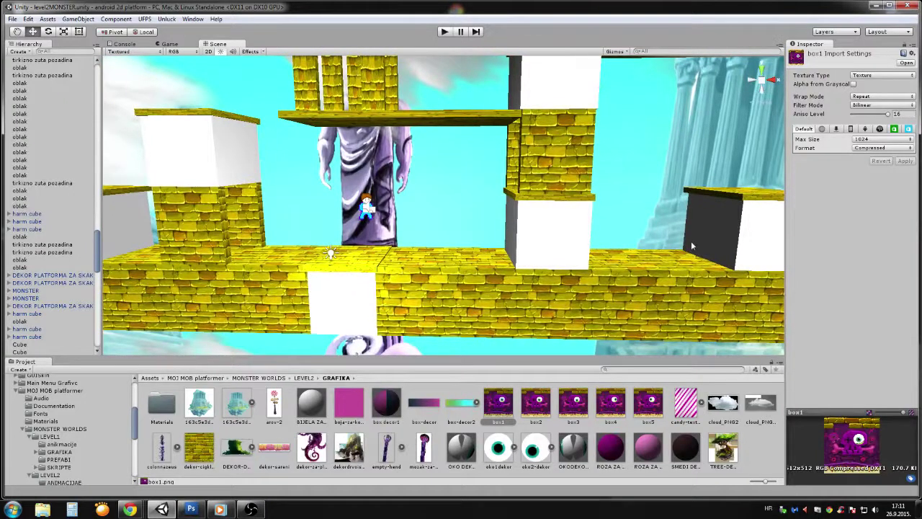
click(444, 31)
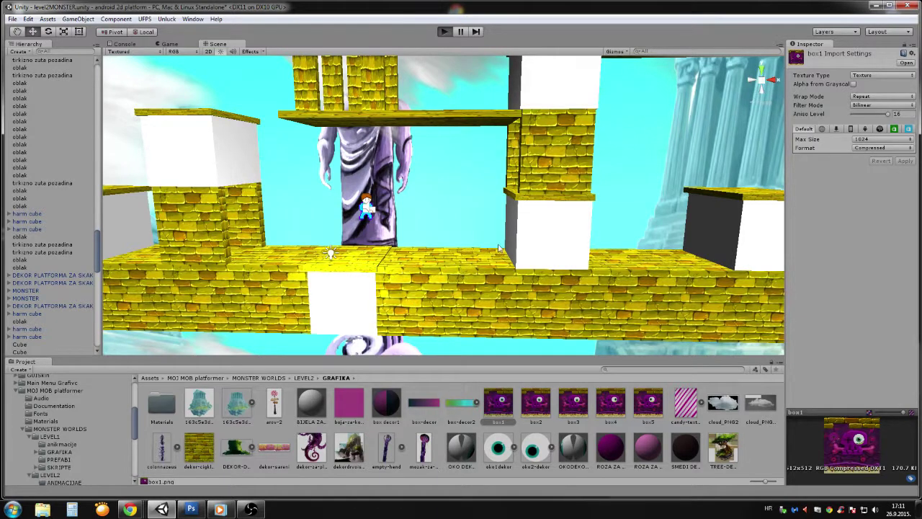
key(ctrl+p)
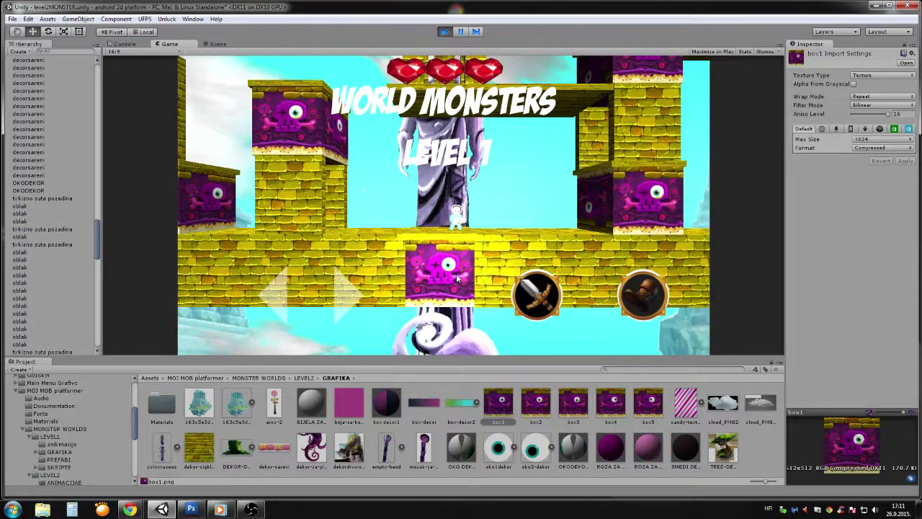
While the game runs, examine the skull textures on the cubes around the statue in the Scene view
click(215, 44)
scroll(443, 204, up, 3)
middle_drag(330, 267, 486, 264)
scroll(486, 264, up, 2)
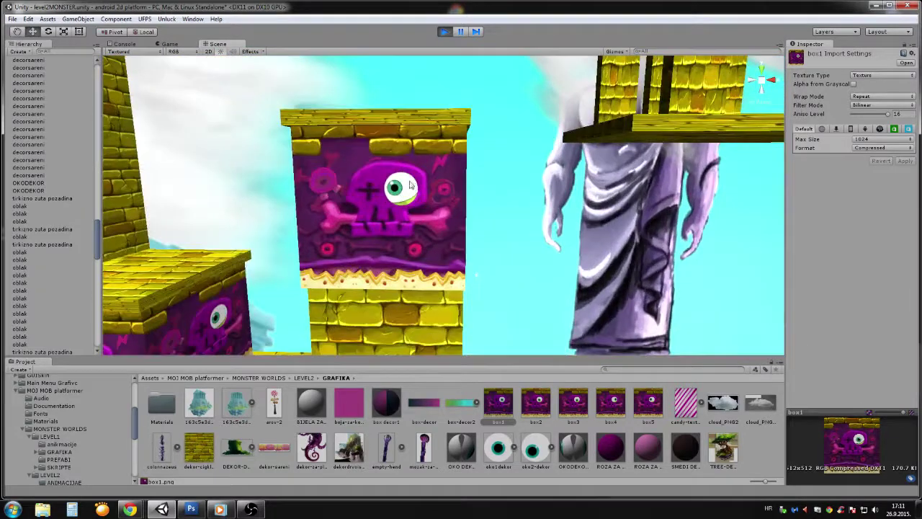
scroll(422, 198, down, 1)
alt+drag(500, 253, 546, 256)
right_drag(546, 256, 502, 219)
scroll(502, 219, up, 3)
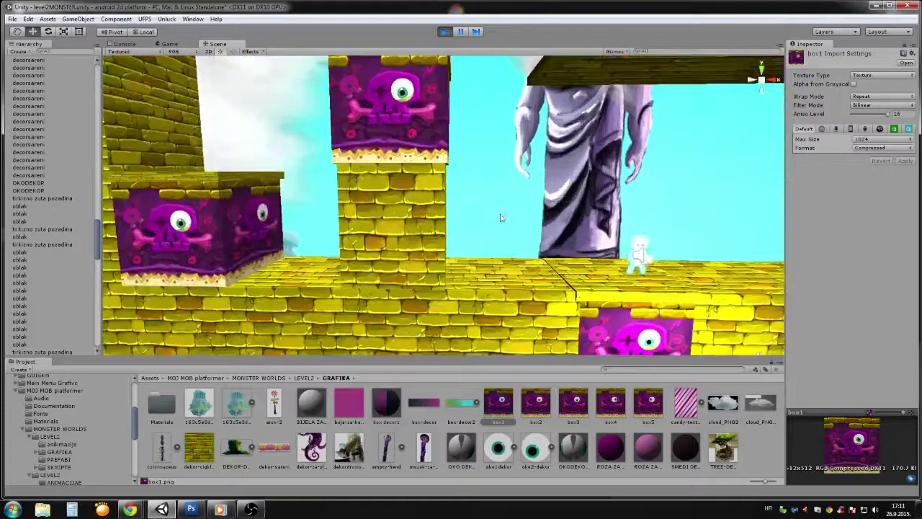
scroll(474, 190, down, 3)
middle_drag(627, 301, 346, 141)
alt+drag(346, 140, 352, 249)
alt+drag(389, 278, 406, 237)
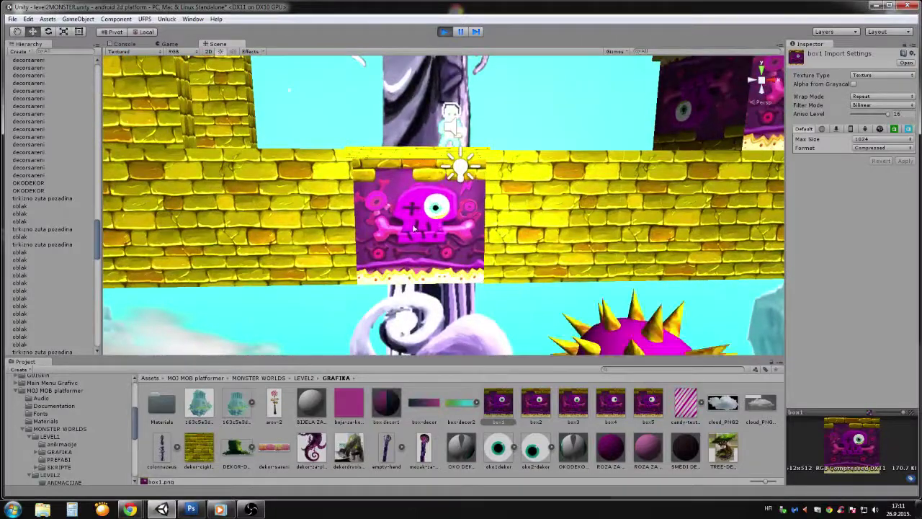
middle_drag(421, 214, 282, 311)
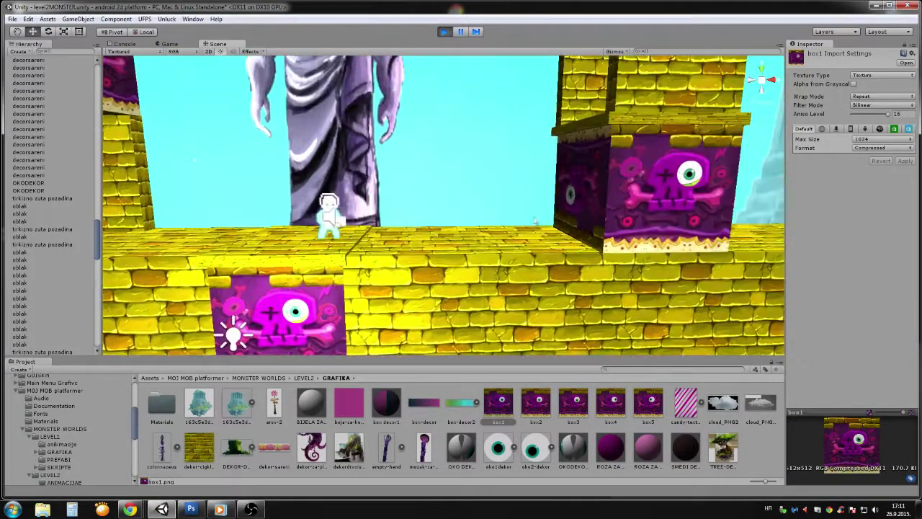
middle_drag(591, 204, 449, 217)
scroll(450, 222, down, 5)
Play the level in the Game view, moving the character left and right and jumping across the platforms, and stop play mode
click(180, 45)
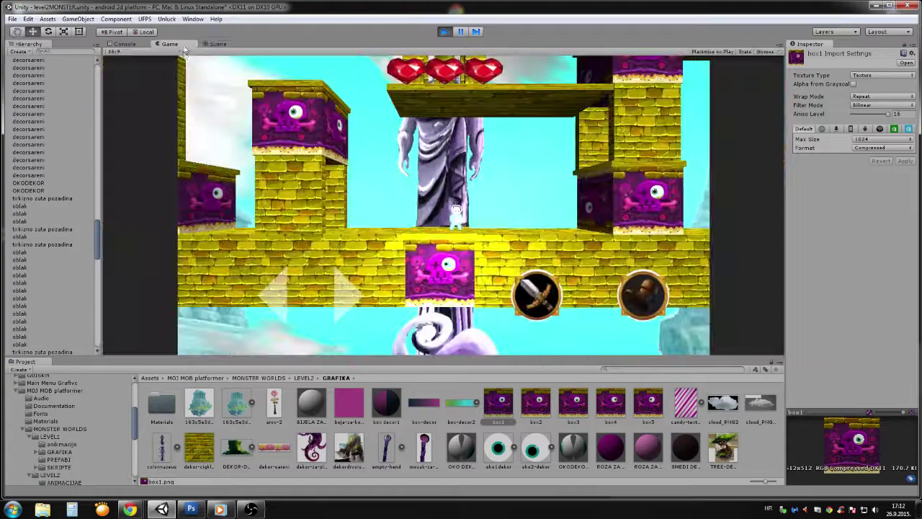
key(Left)
key(space)
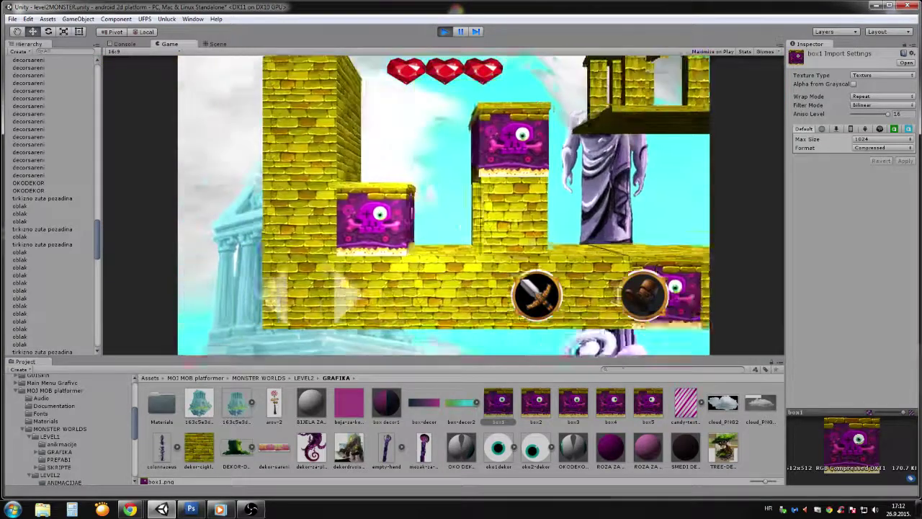
key(Right)
key(space)
key(space)
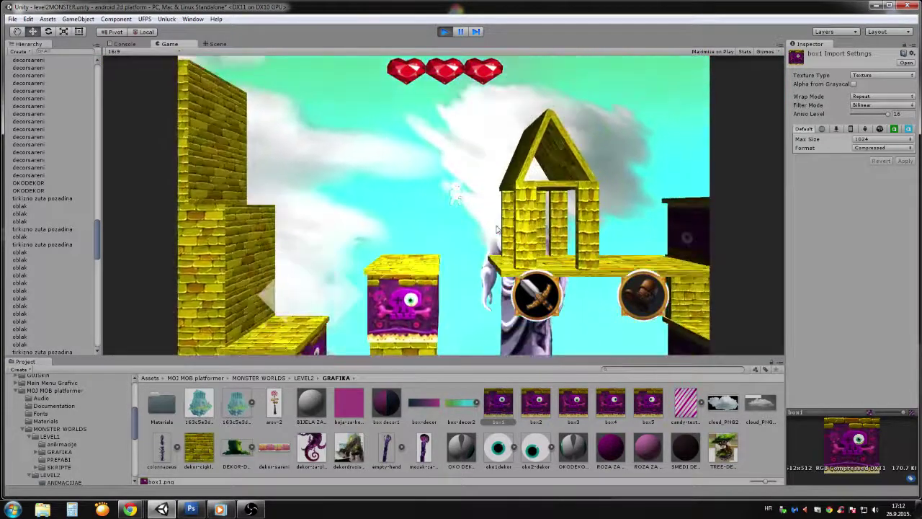
key(Right)
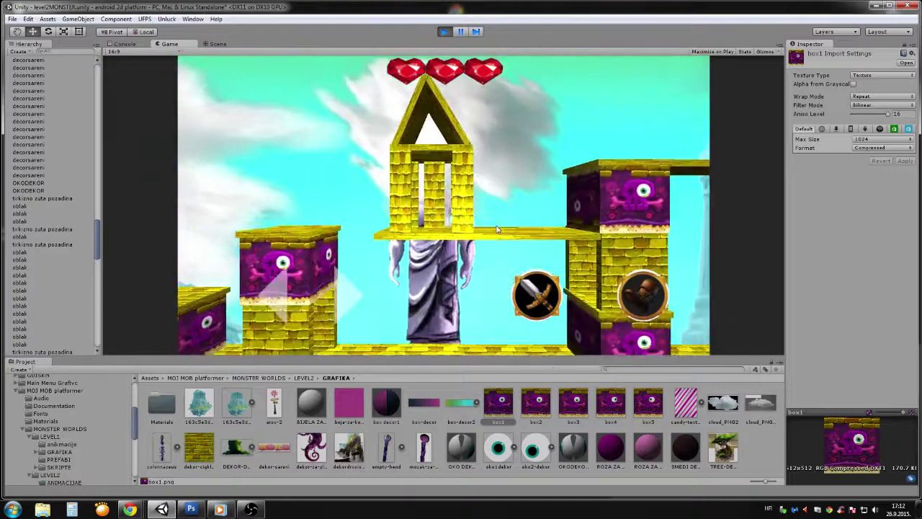
key(space)
key(Right)
key(space)
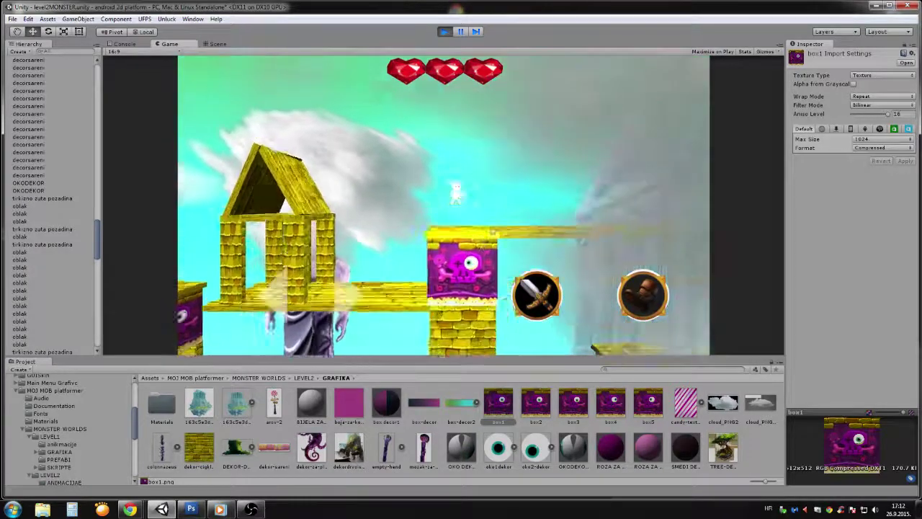
key(Right)
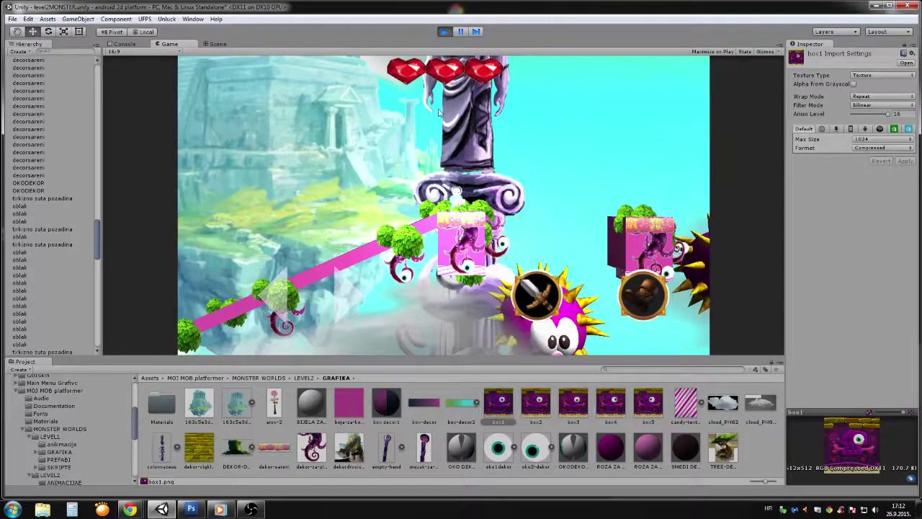
click(443, 31)
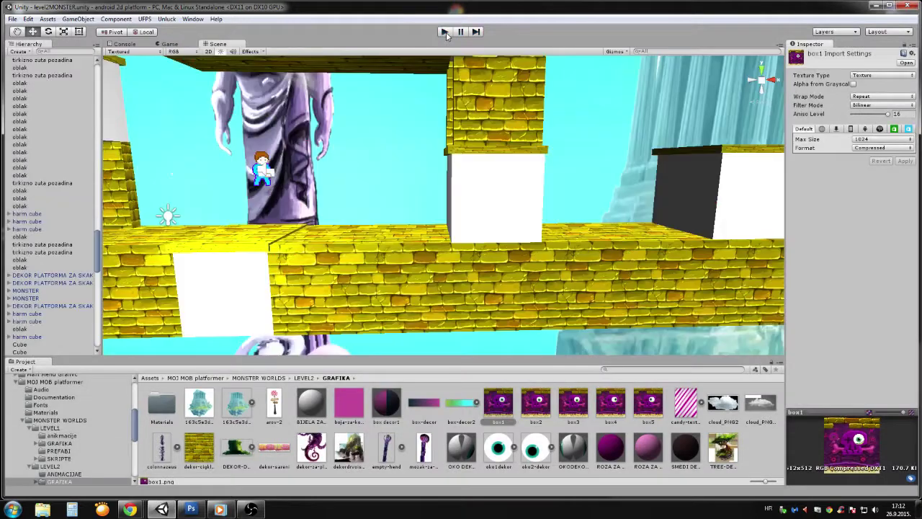
Select the white harm cube set in the brick floor and compare its GT5 materials script textures with box1.png in Photoshop
scroll(381, 178, down, 6)
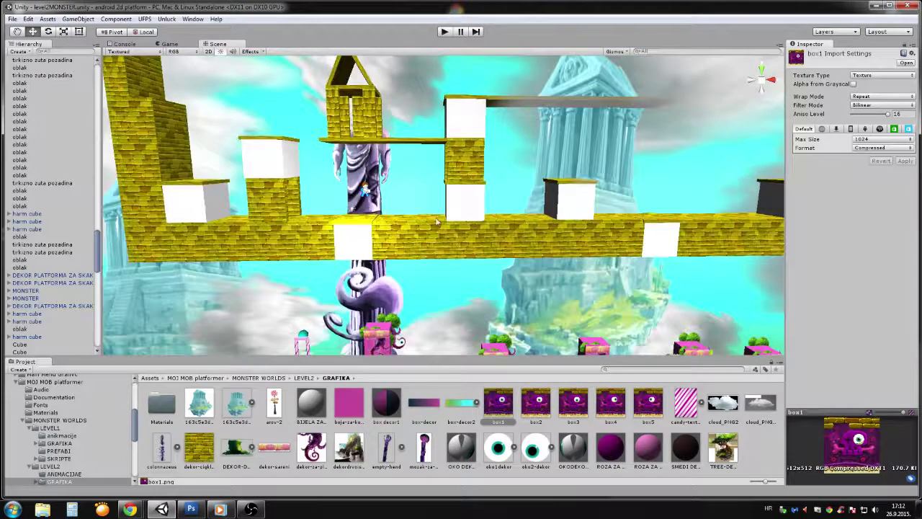
middle_drag(426, 242, 478, 168)
scroll(440, 146, up, 3)
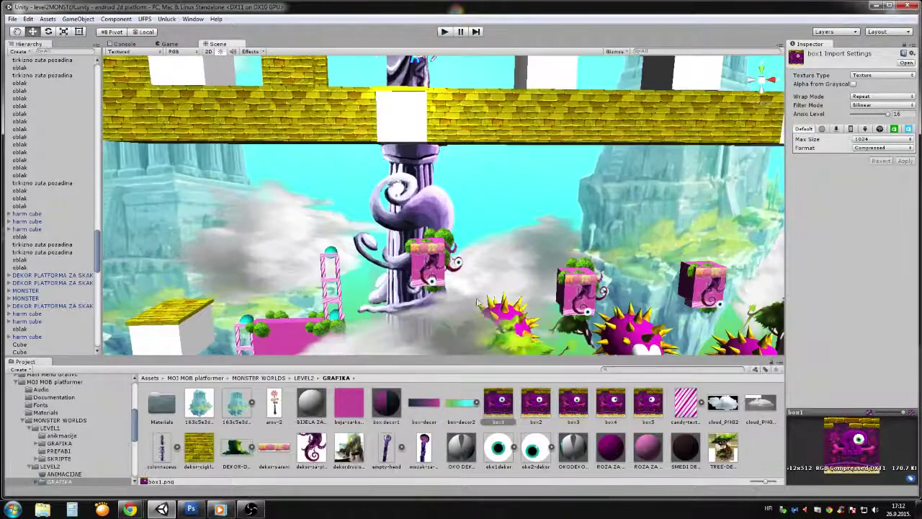
middle_drag(418, 133, 464, 281)
scroll(462, 276, up, 2)
click(462, 276)
scroll(462, 276, up, 3)
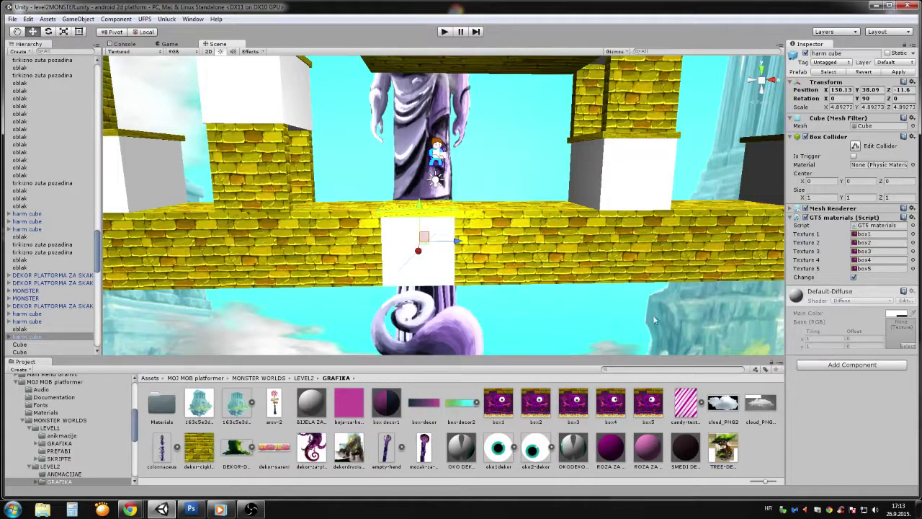
scroll(499, 249, down, 1)
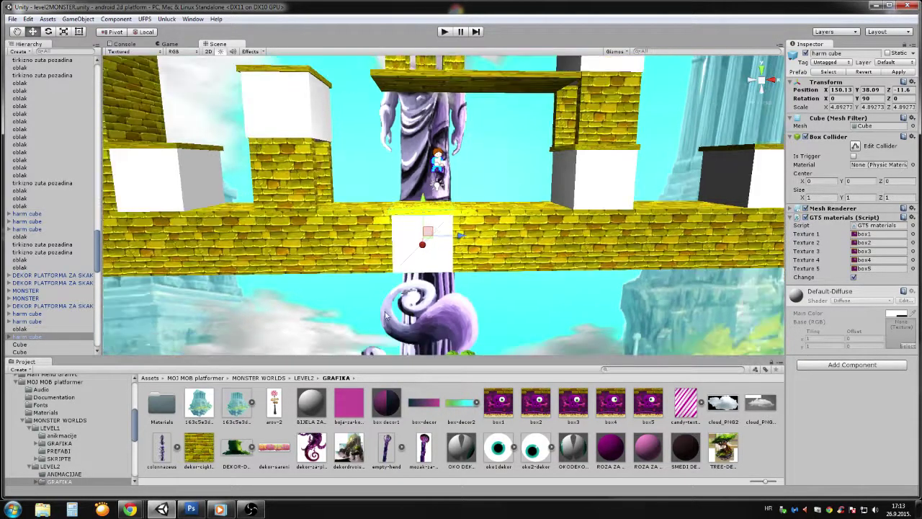
click(192, 509)
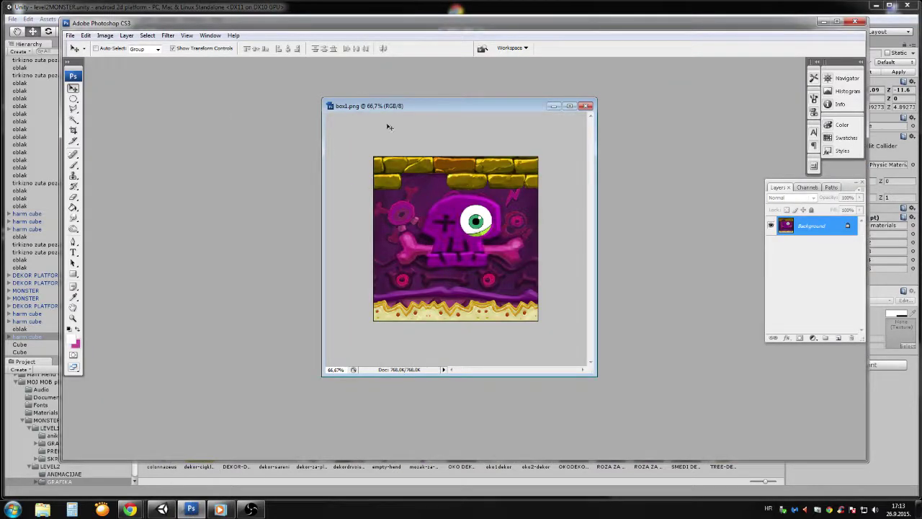
click(876, 407)
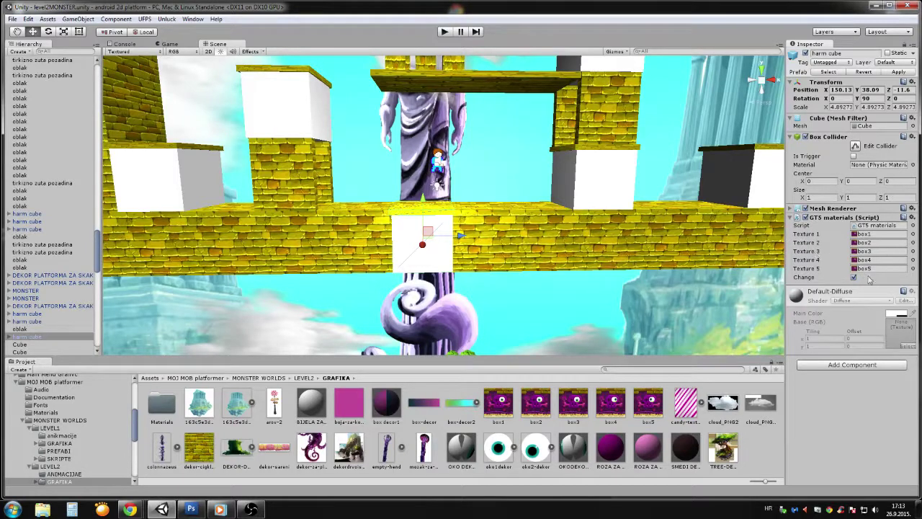
Switch to Photoshop and shift the hue of box1.png to -43 with Hue/Saturation
click(191, 509)
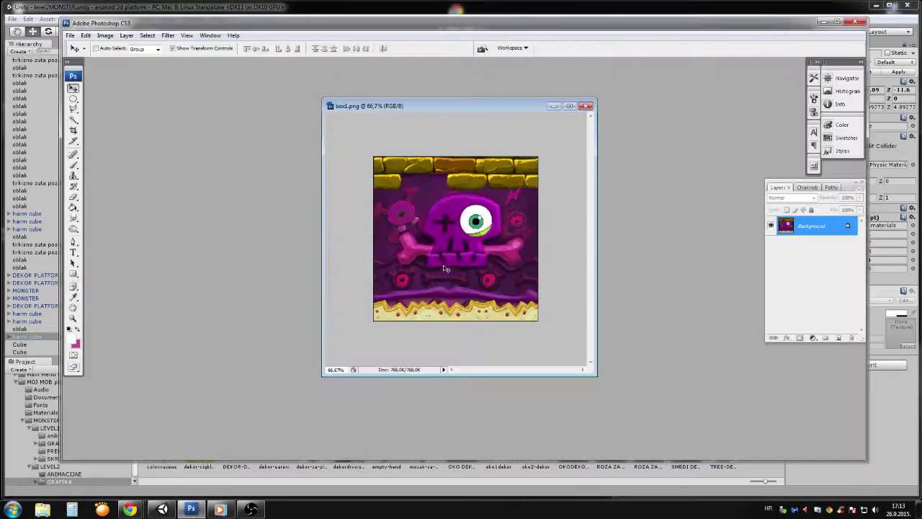
click(104, 35)
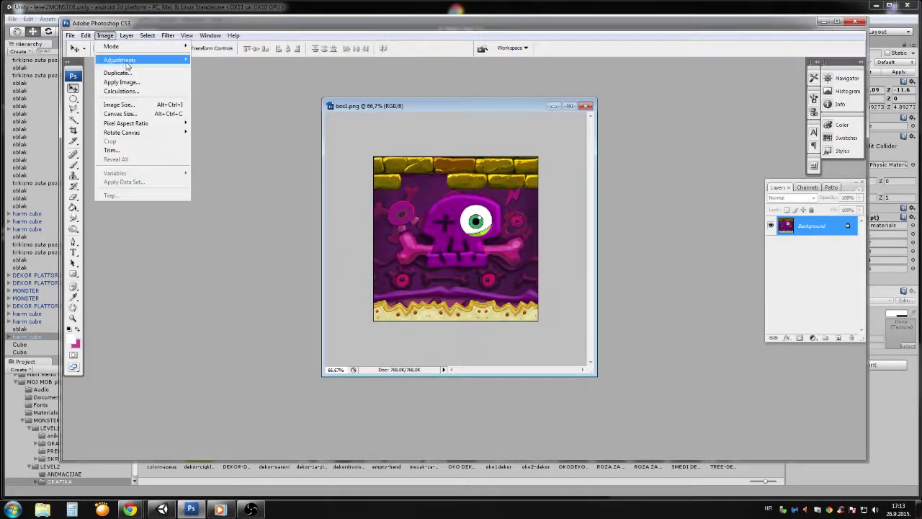
mouse_move(130, 64)
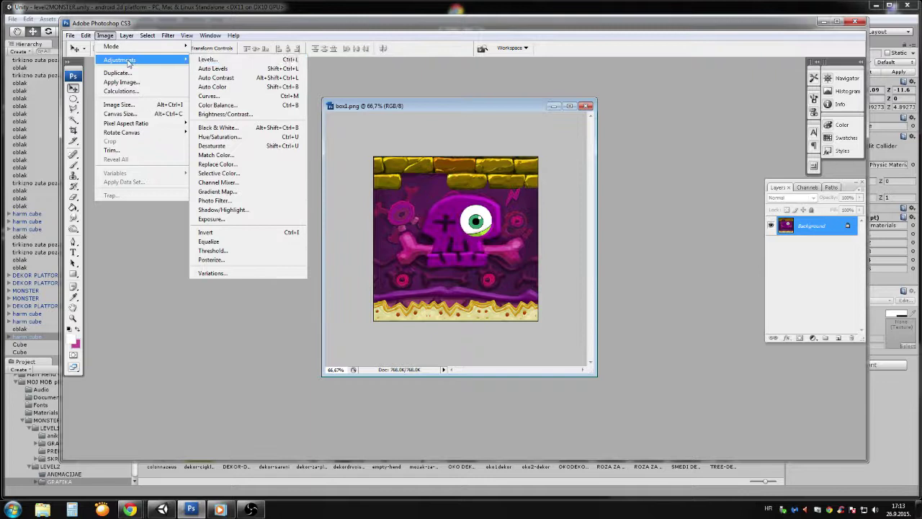
click(240, 137)
drag(687, 298, 667, 300)
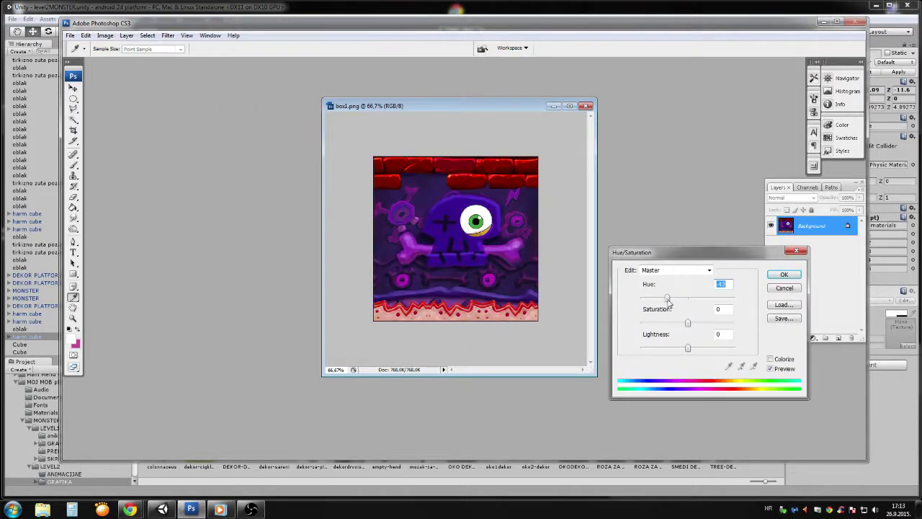
click(782, 275)
Export the recoloured image for web as a PNG-24 named boxDEMO in the GRAFIKA folder
click(70, 35)
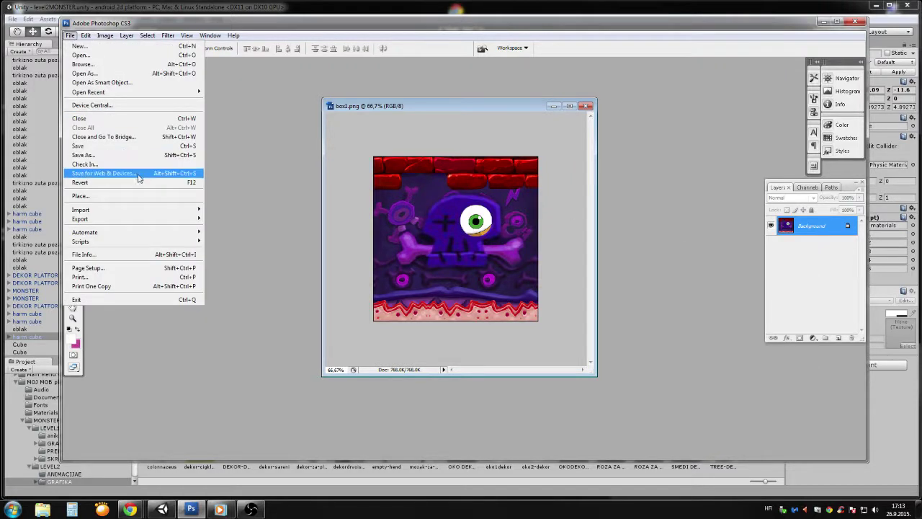
click(139, 173)
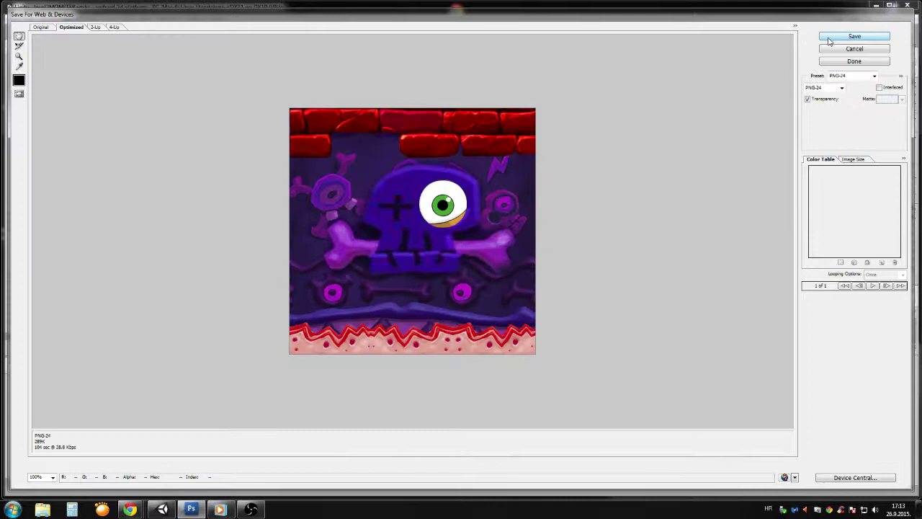
click(830, 41)
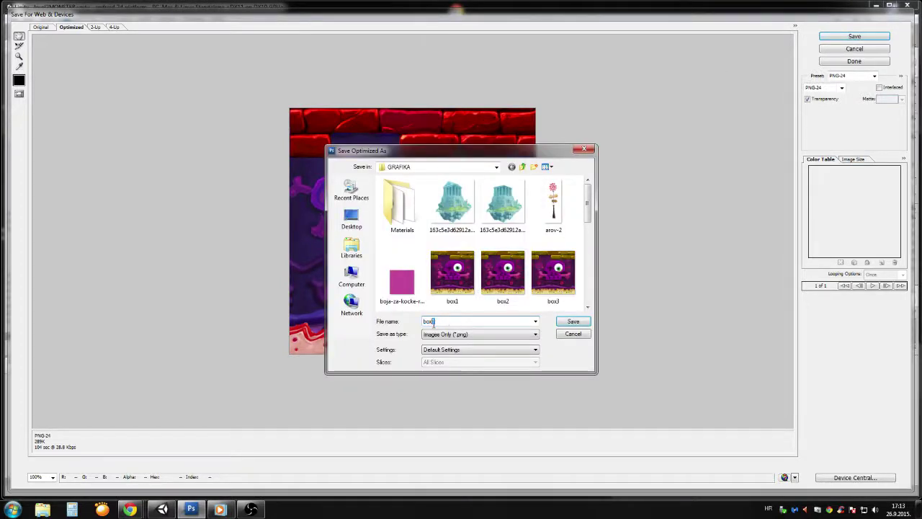
text(DEMO)
key(Return)
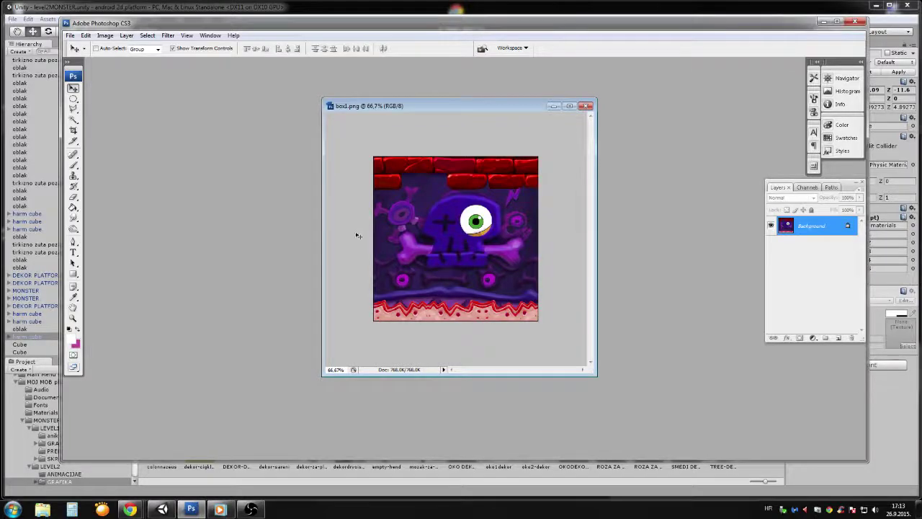
Apply another Hue/Saturation adjustment to the recoloured image with a hue of -24
click(105, 36)
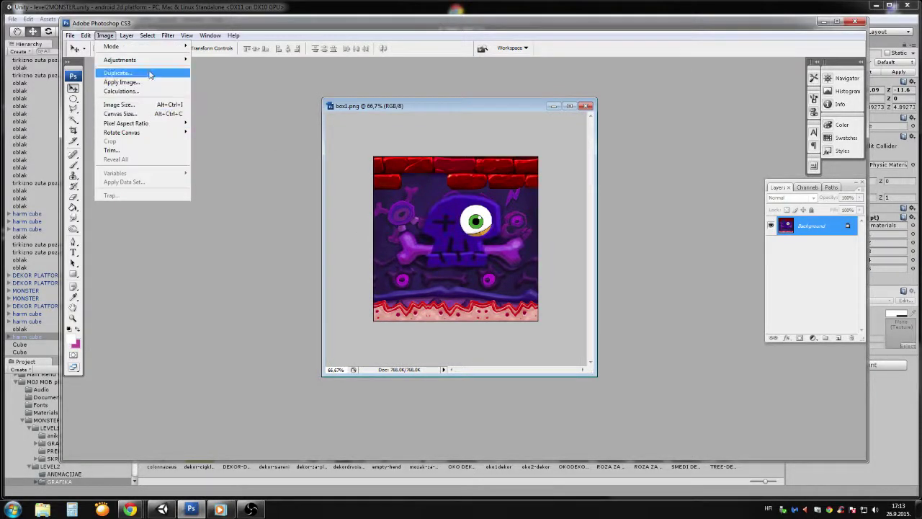
mouse_move(152, 63)
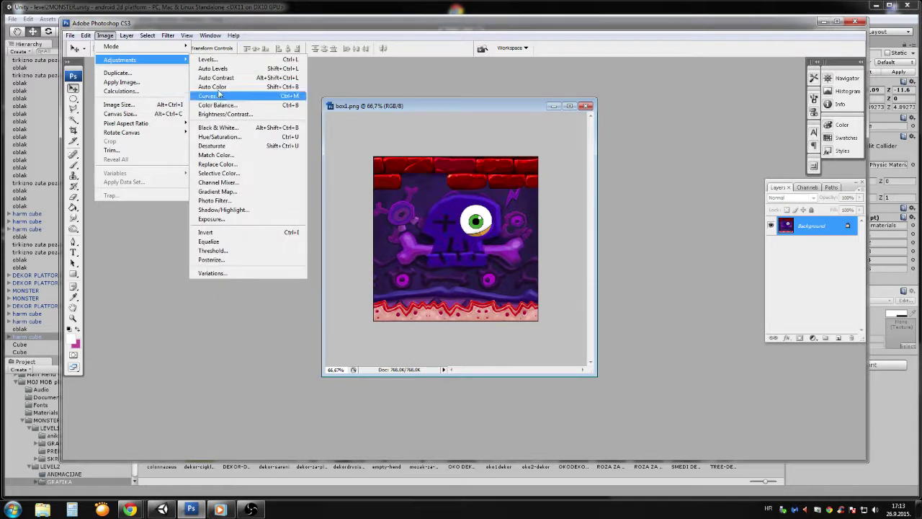
click(228, 139)
drag(688, 302, 678, 303)
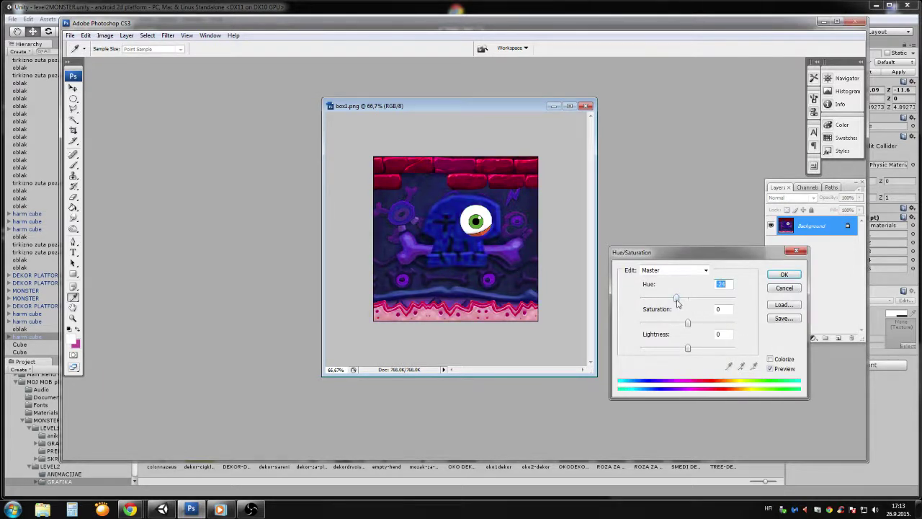
click(784, 275)
Revert box1.png to its original yellow and purple colours
click(71, 36)
click(123, 174)
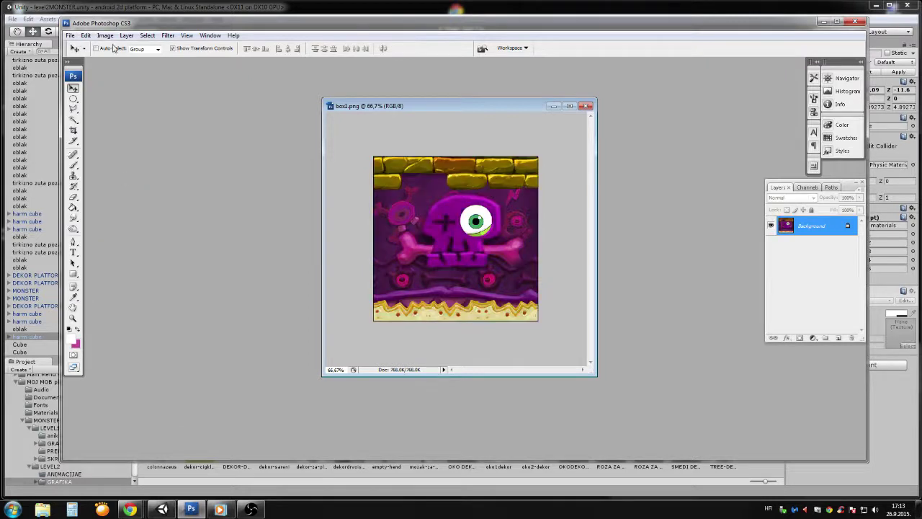
Undo the revert of box1.png and export its red-and-blue version for web as a PNG-24 named boxDEMO2 in the GRAFIKA folder
key(ctrl+z)
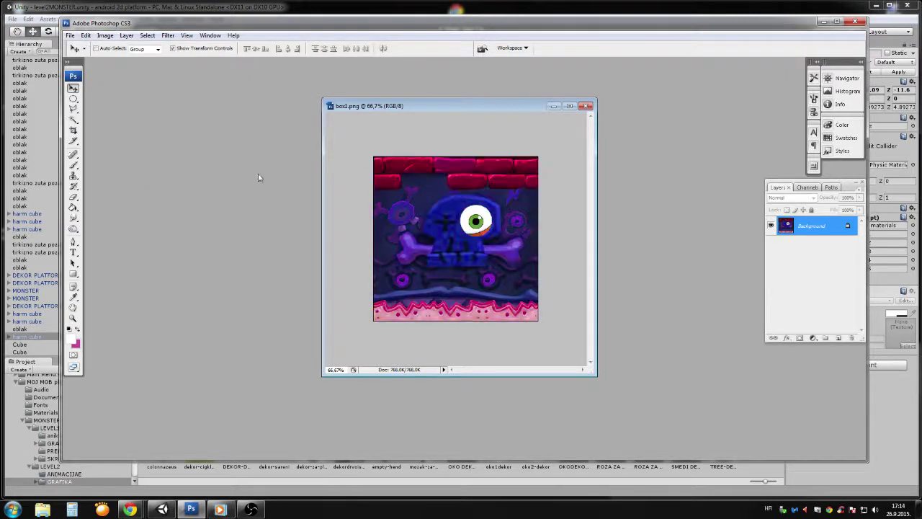
click(71, 36)
click(112, 177)
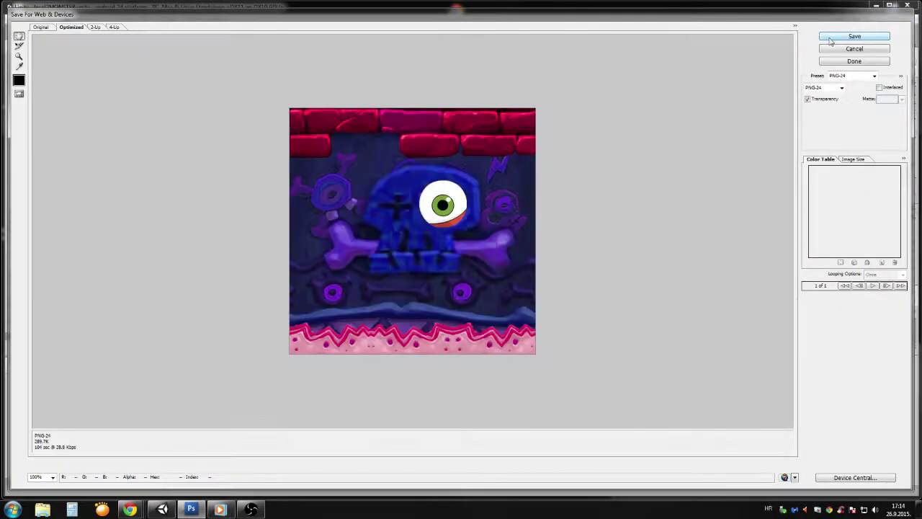
click(829, 38)
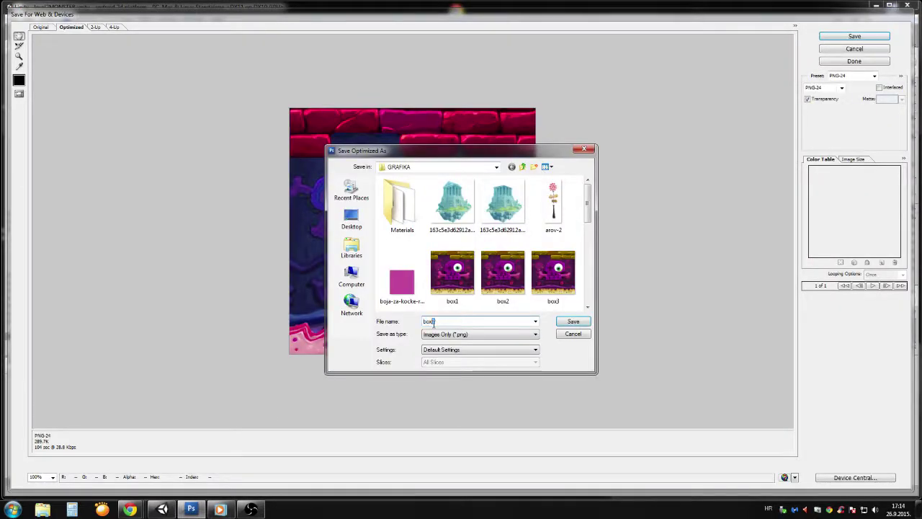
text(MON)
key(Return)
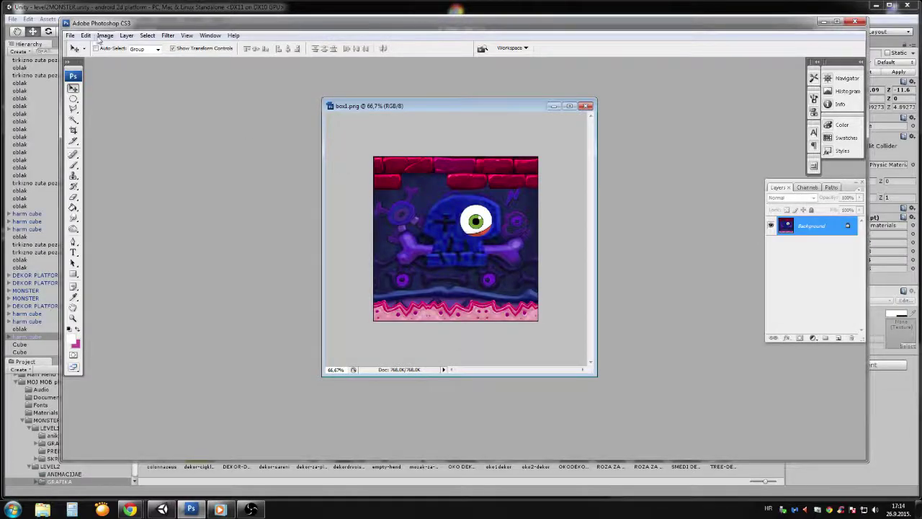
Shift the hue of the red-and-blue image to +120 with Hue/Saturation
click(105, 35)
mouse_move(144, 62)
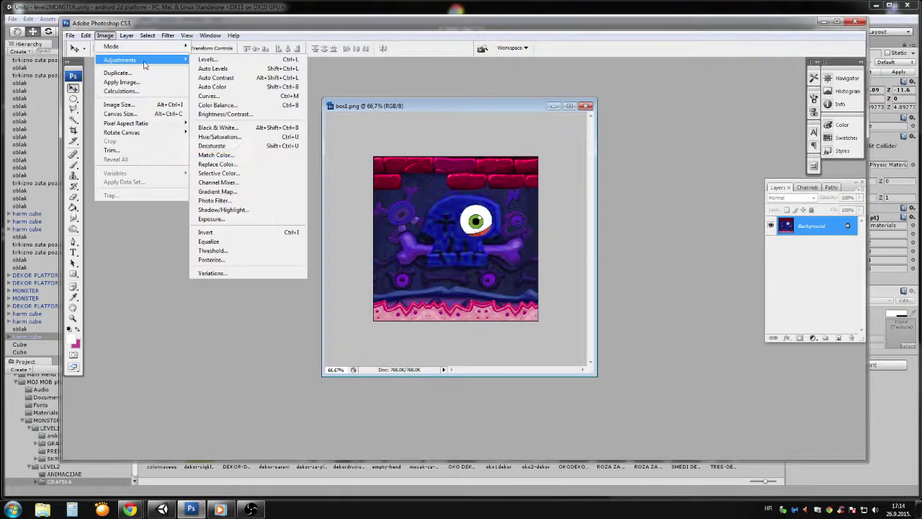
click(245, 137)
drag(712, 302, 725, 303)
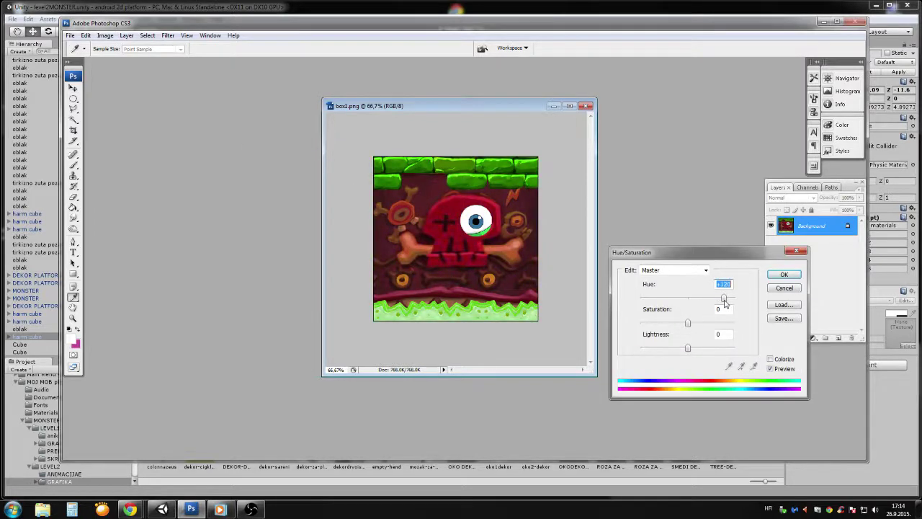
click(784, 275)
Export the green-brick, red-skull image for web as a PNG-24 named boxDEMO3 in the GRAFIKA folder
click(71, 35)
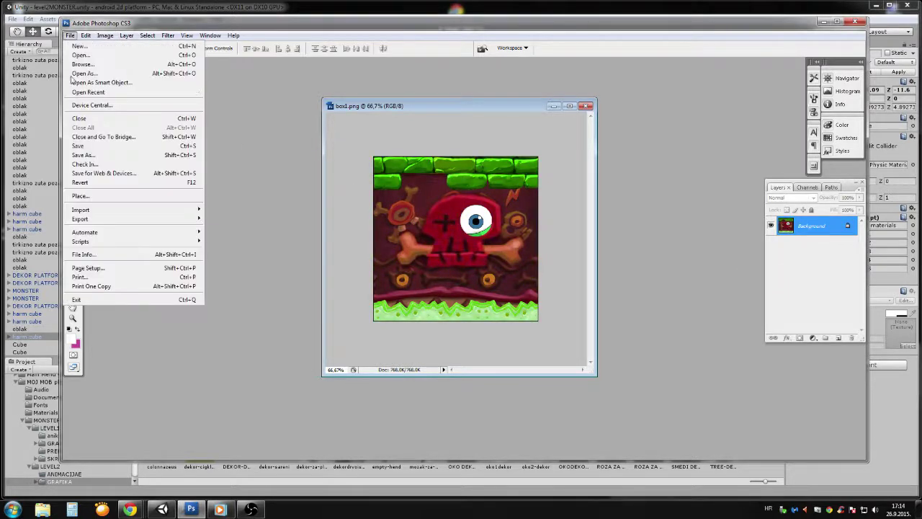
click(114, 174)
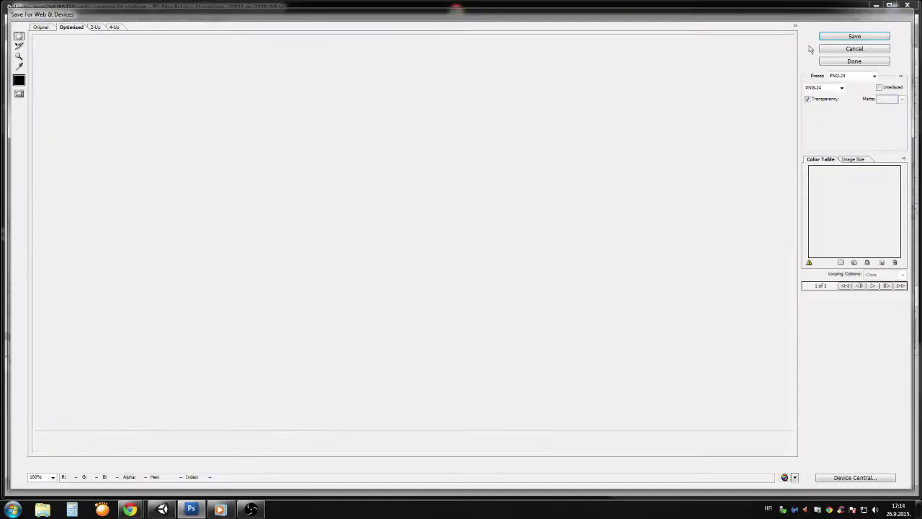
click(830, 38)
click(446, 322)
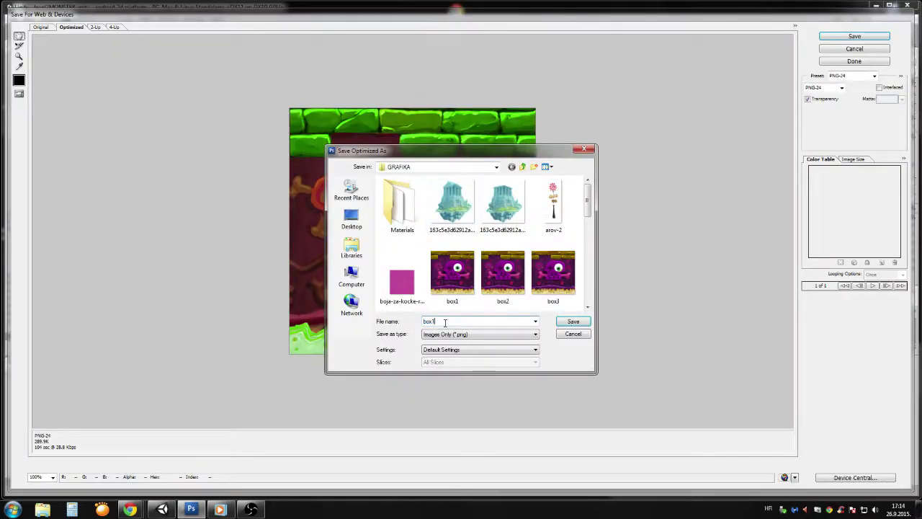
text(DE)
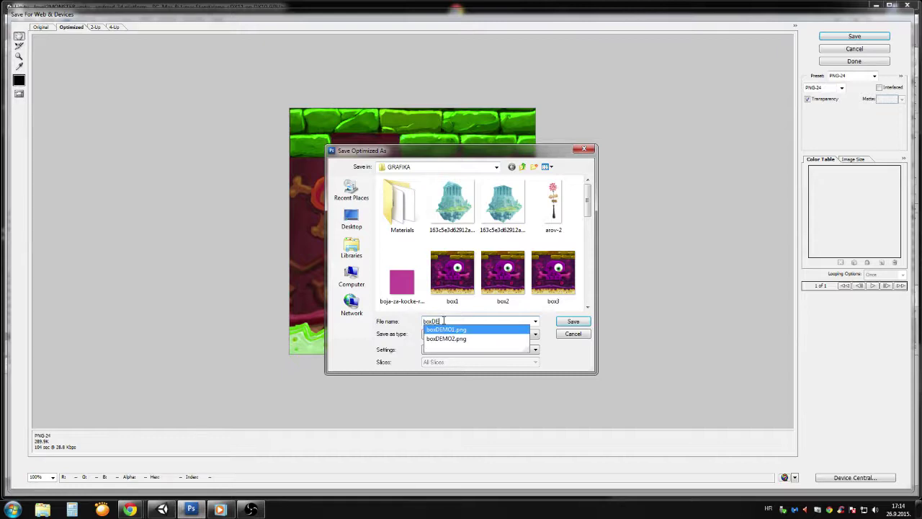
key(Return)
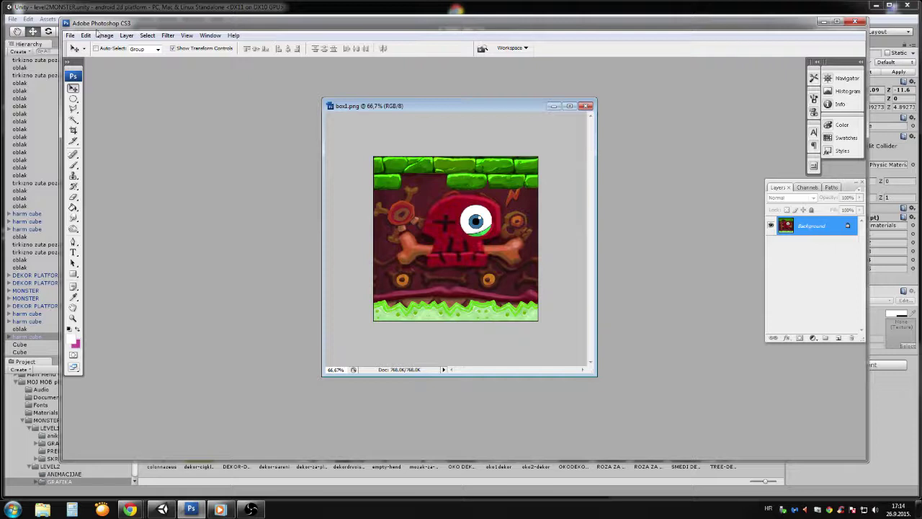
Shift the image's hue again with Hue/Saturation so the red skull turns orange-brown and the bricks a deeper green
click(102, 35)
mouse_move(154, 60)
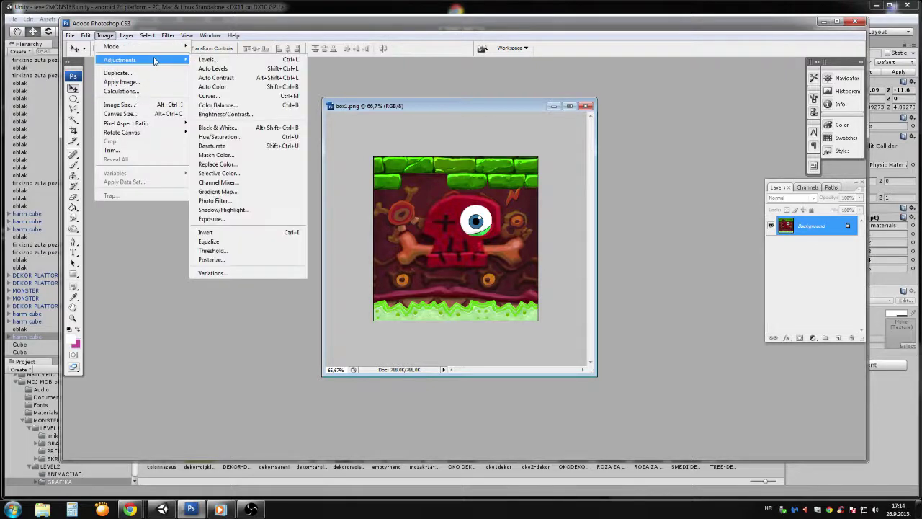
click(242, 138)
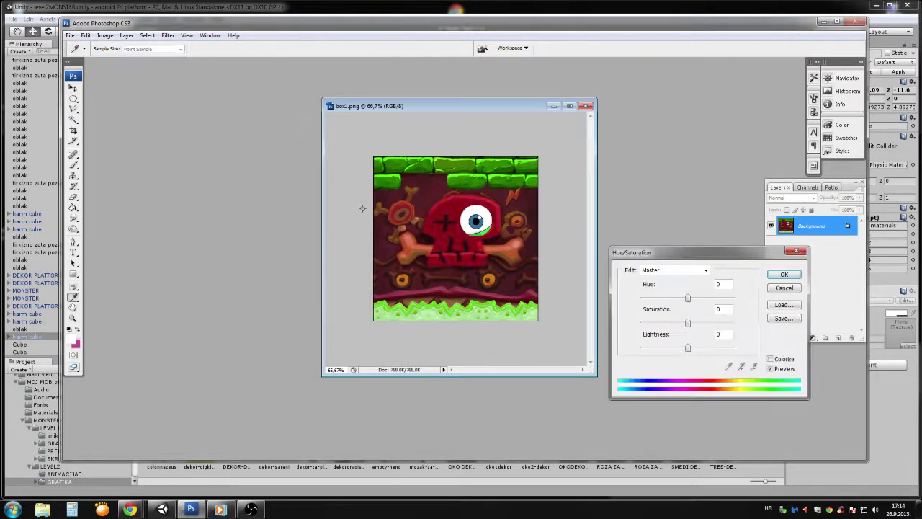
click(705, 304)
click(784, 277)
key(v)
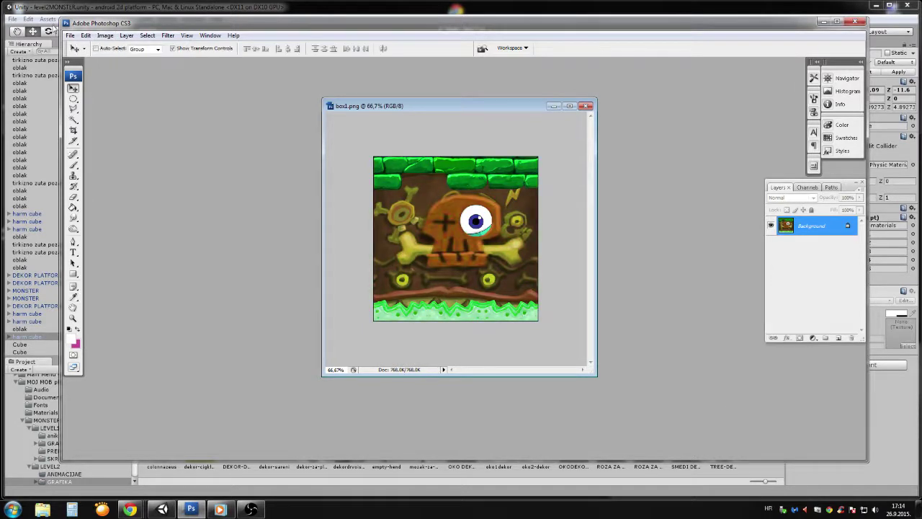
Export the orange-brown skull image for web as a PNG-24 named boxDEMO4 in the GRAFIKA folder
click(70, 36)
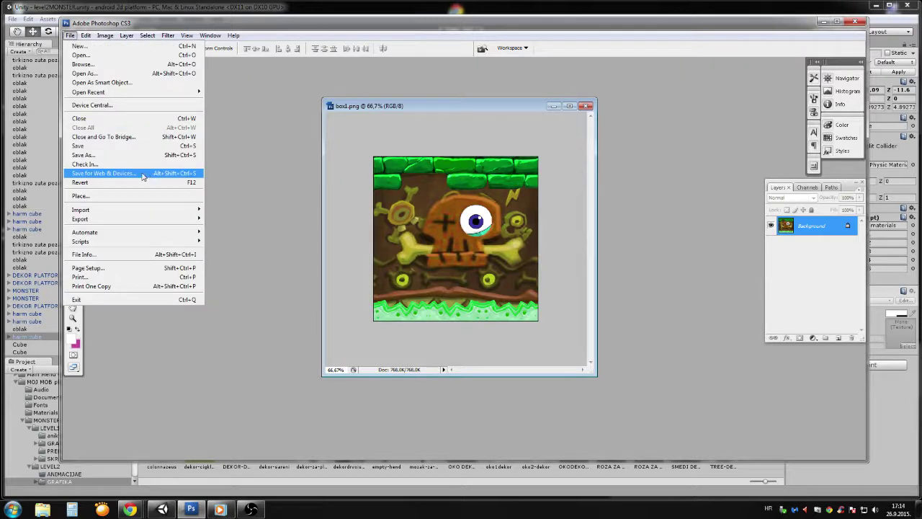
click(104, 173)
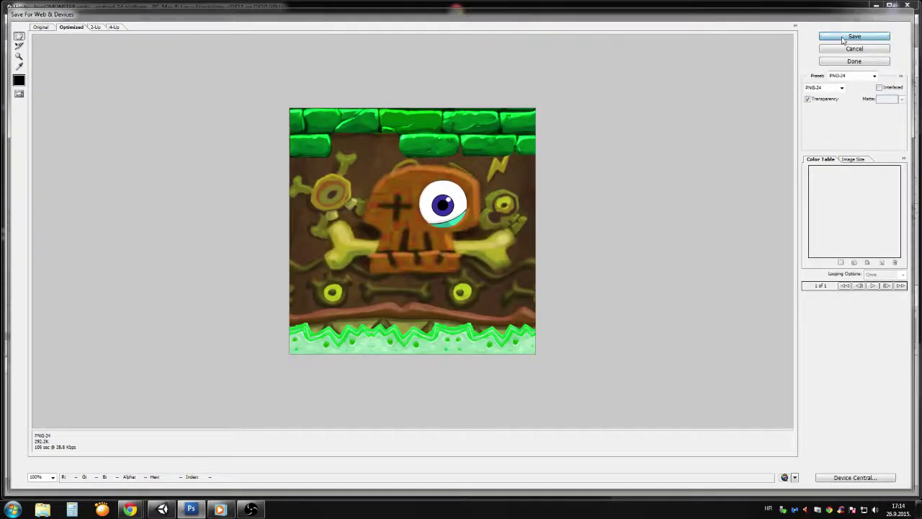
click(843, 39)
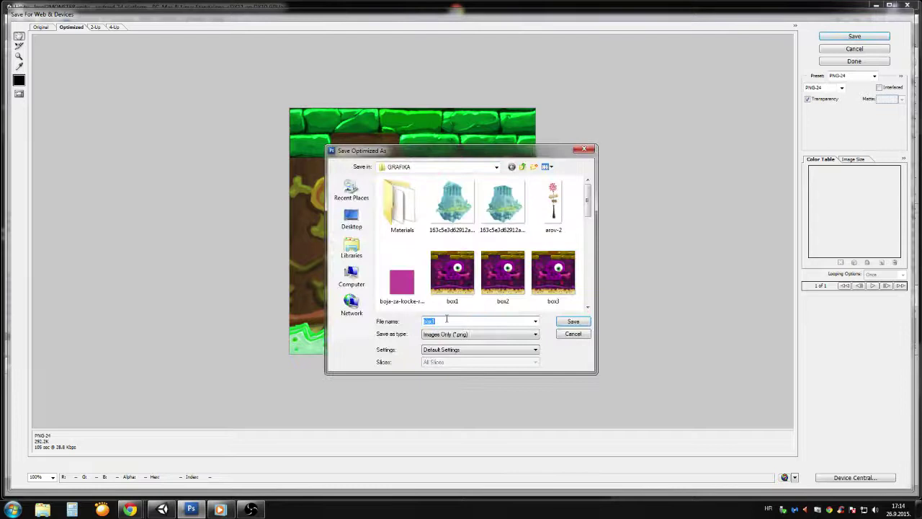
drag(591, 209, 587, 239)
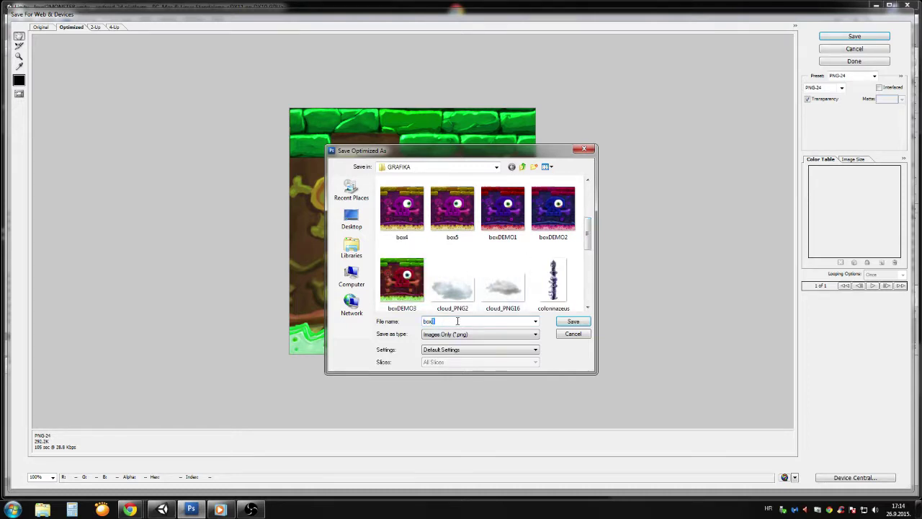
text(EMO)
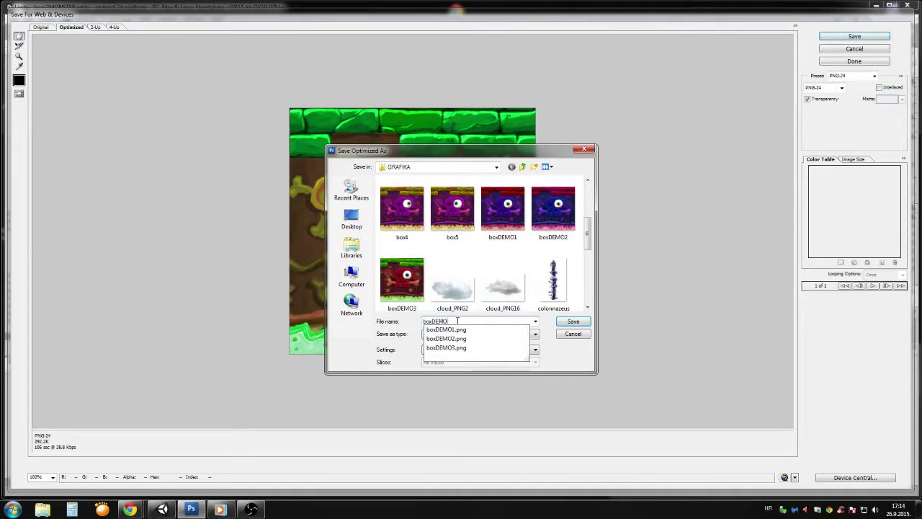
text(4)
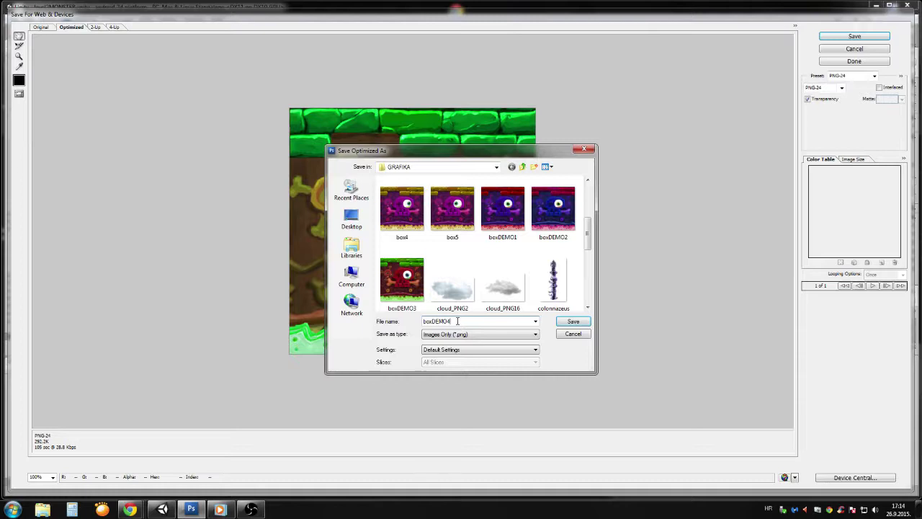
key(Return)
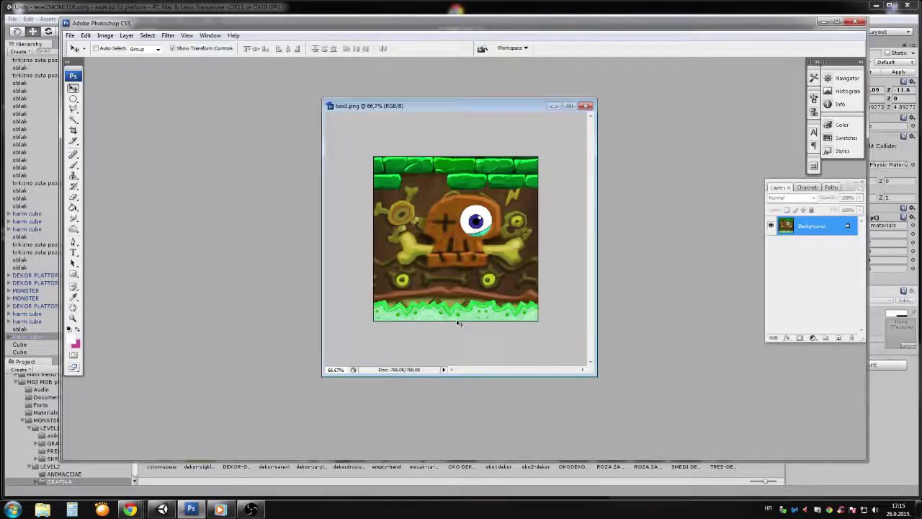
Apply another Hue/Saturation hue shift that turns the skull green and the bricks blue
click(70, 35)
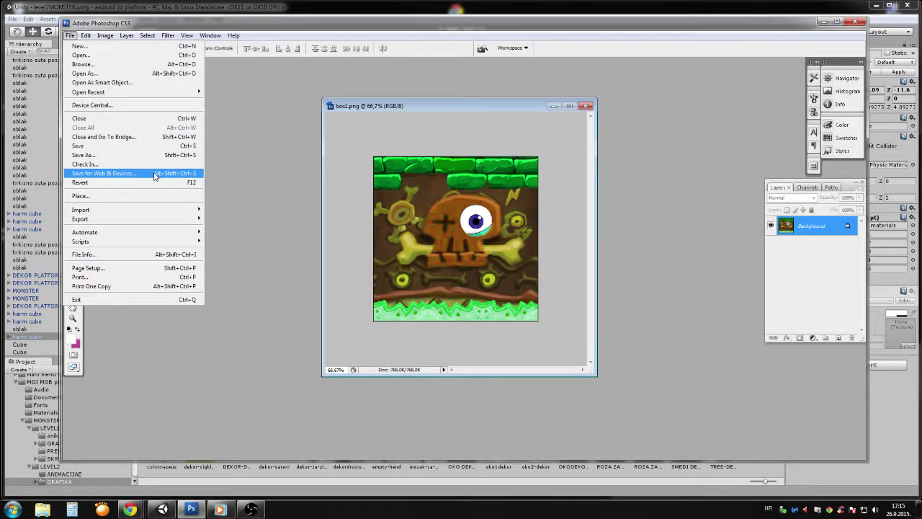
click(296, 91)
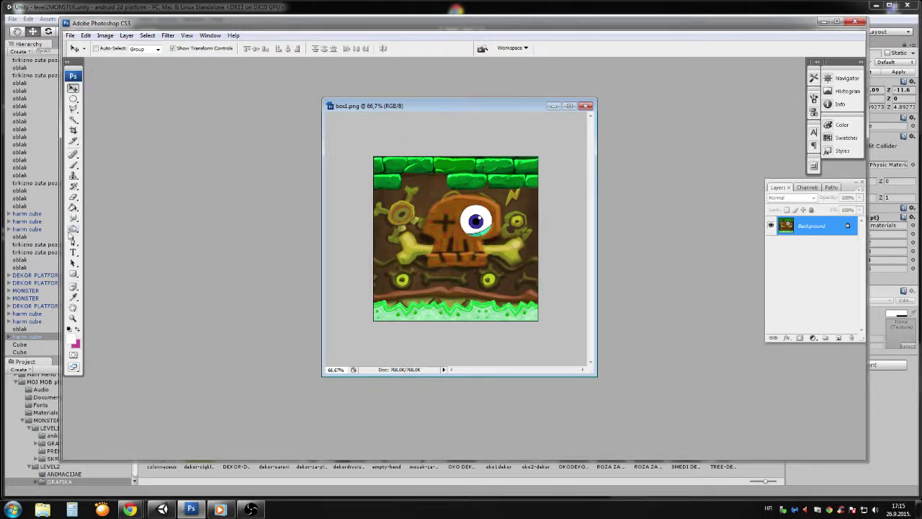
click(105, 36)
mouse_move(124, 61)
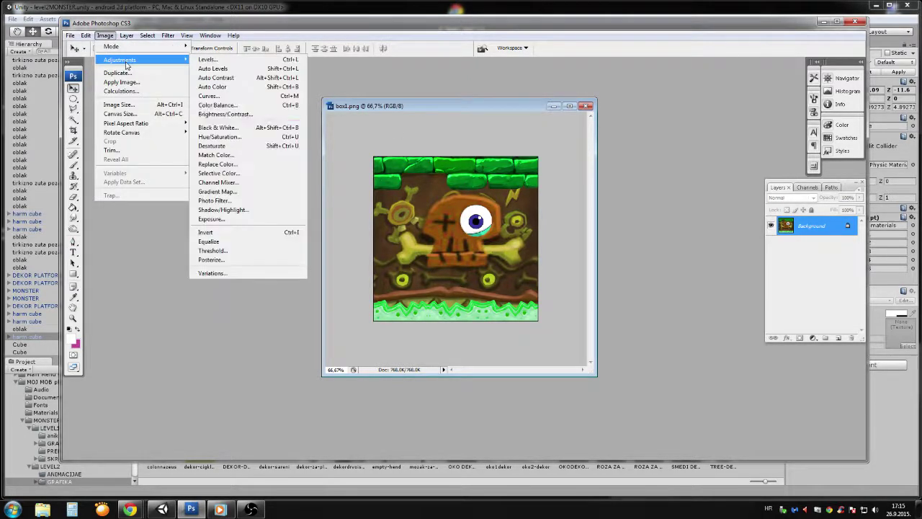
click(253, 137)
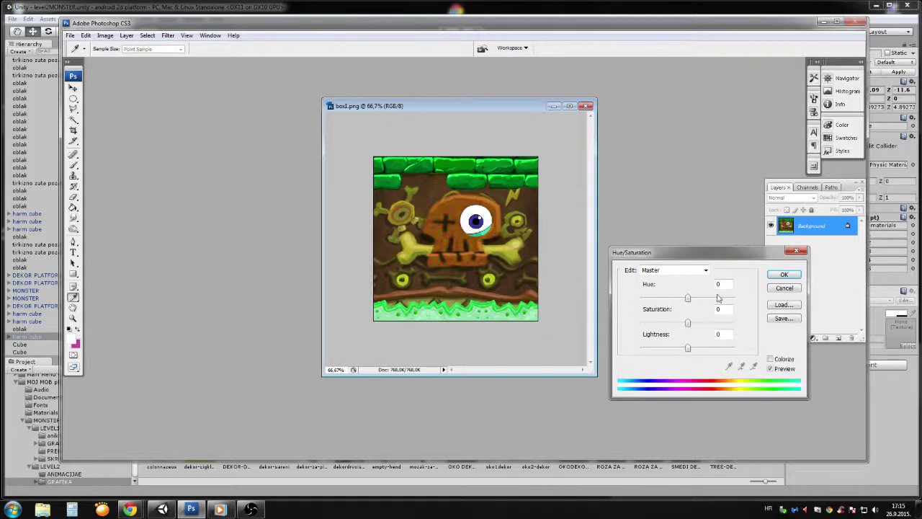
click(718, 298)
click(776, 276)
Export the green-skull, blue-brick image for web as a PNG-24 named boxDEMO5 in the GRAFIKA folder
click(71, 35)
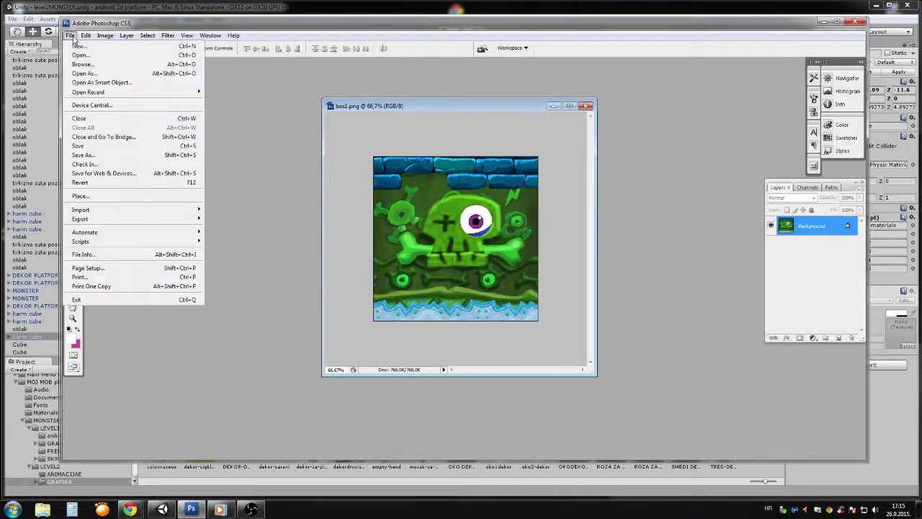
click(104, 173)
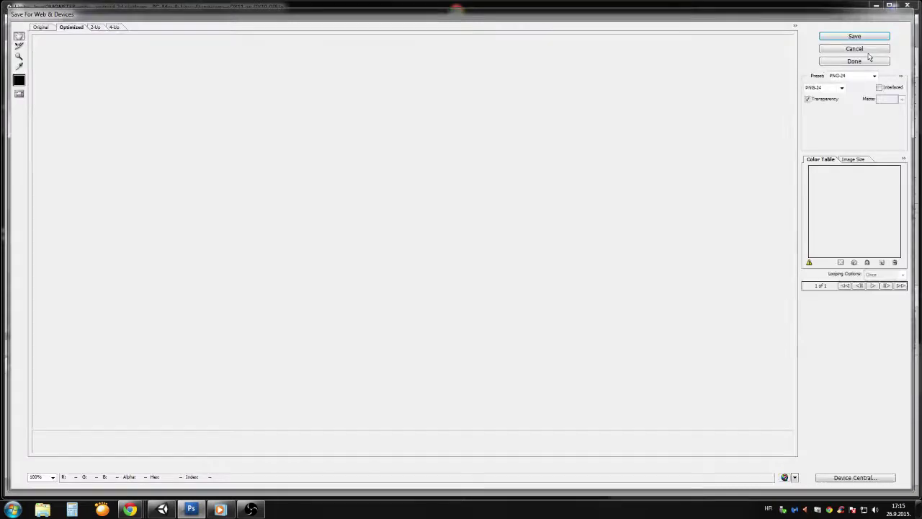
click(856, 39)
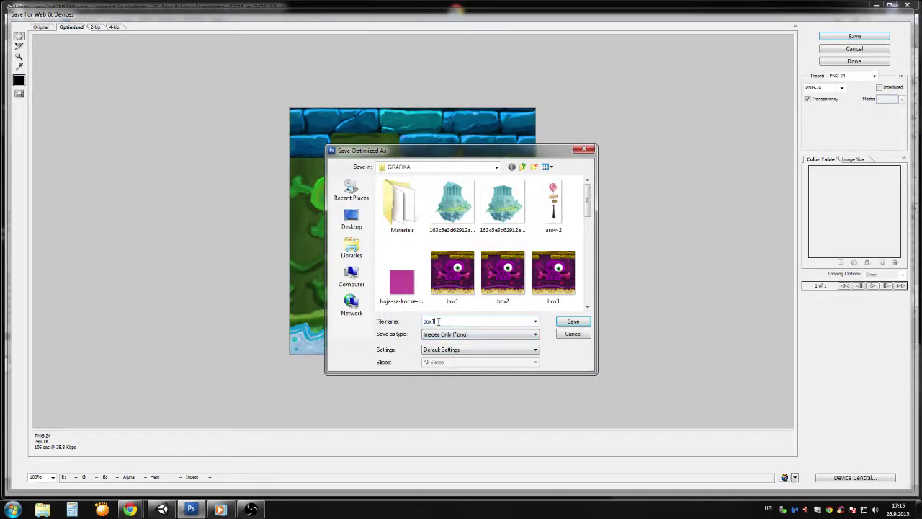
text(MON5)
key(Return)
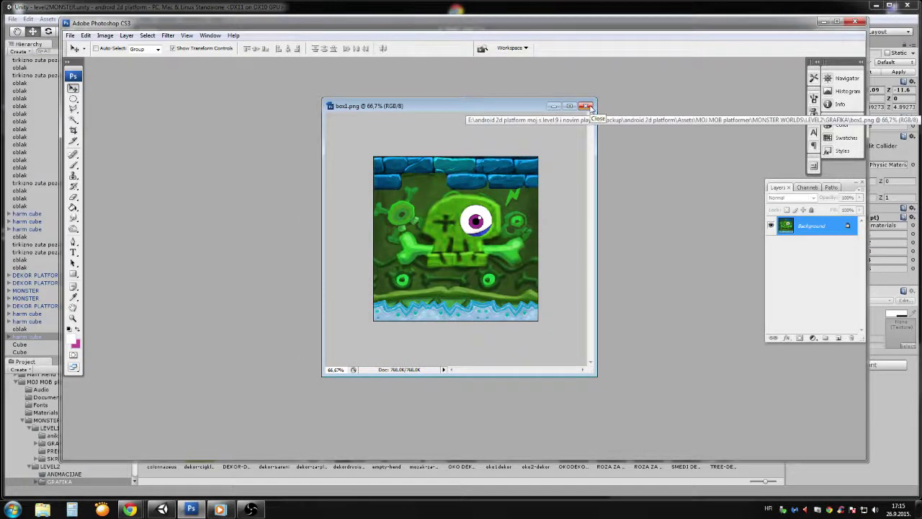
Close box1.png without saving its changes and switch back to Unity
click(587, 106)
click(466, 191)
click(824, 21)
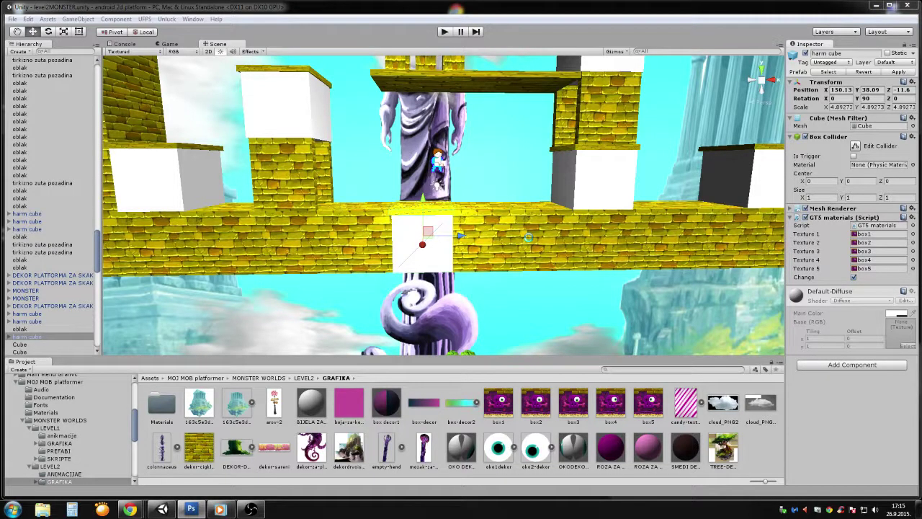
Check the gold brick cube beside the white harm cube and locate the harm cube's GT5 materials script in the LEVEL1 SKRIPTE folder
click(494, 265)
scroll(497, 265, up, 4)
scroll(533, 288, up, 3)
middle_drag(533, 288, 426, 258)
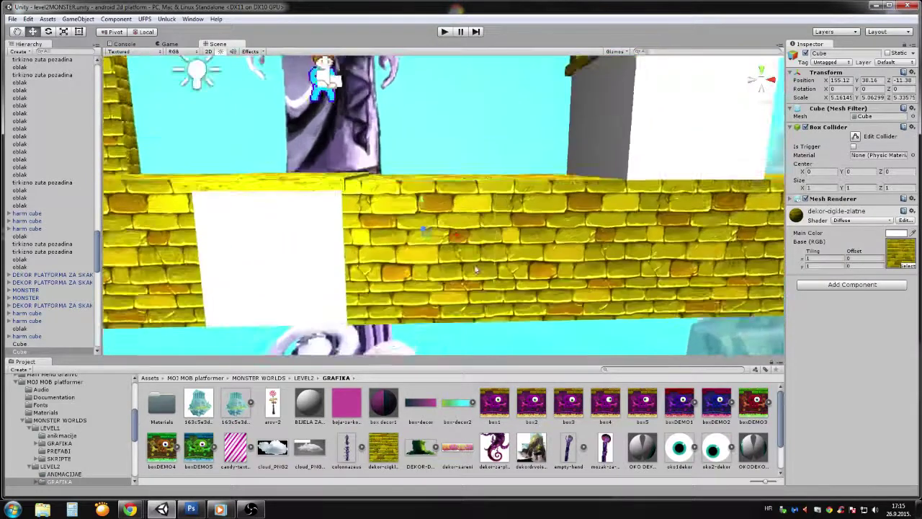
scroll(425, 261, up, 3)
scroll(432, 258, down, 3)
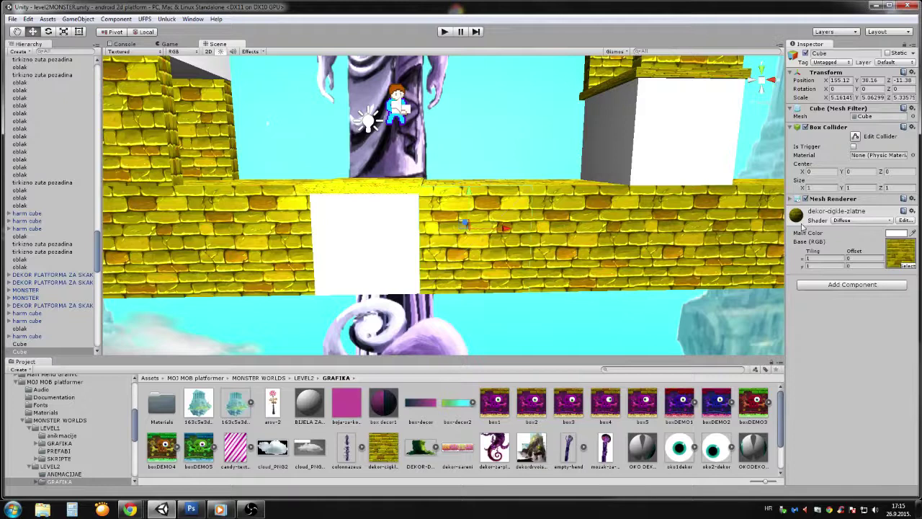
click(389, 253)
click(462, 261)
right_click(824, 212)
click(345, 245)
click(57, 459)
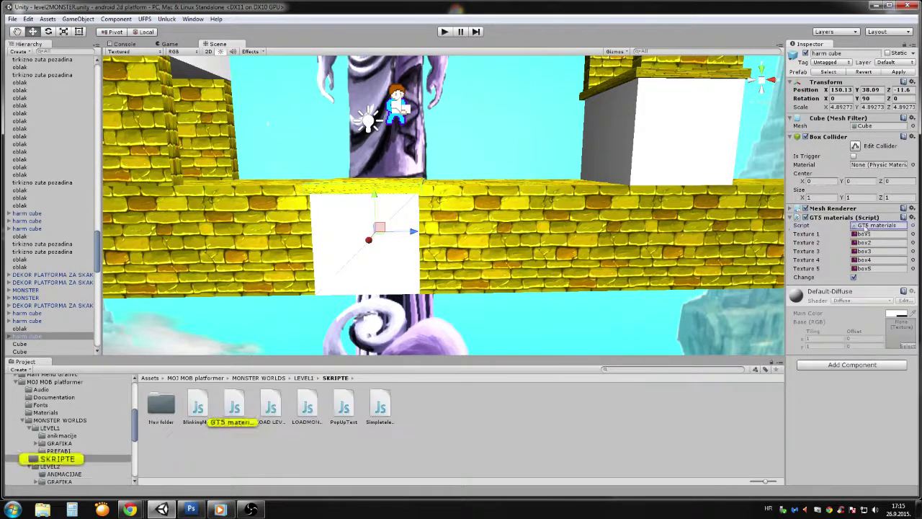
Attach the GT5 materials script to the gold brick cube next to the white harm cube
click(472, 256)
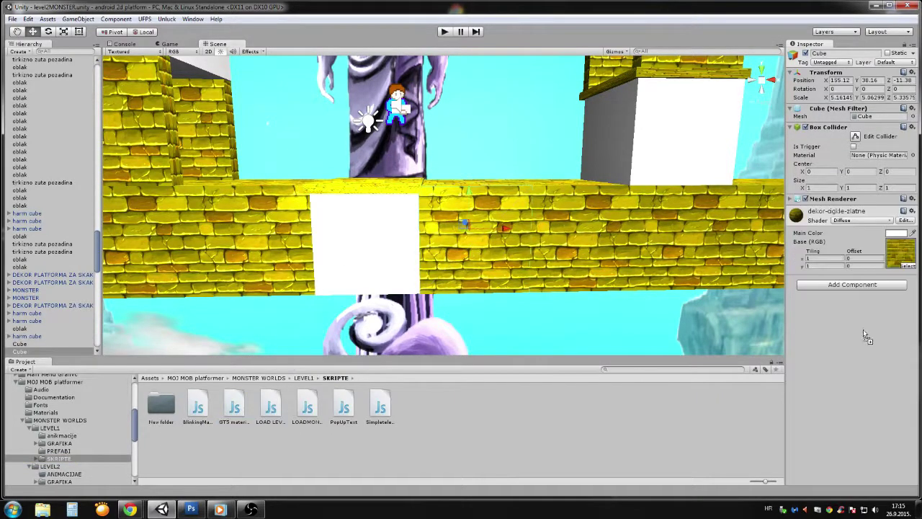
drag(231, 411, 862, 331)
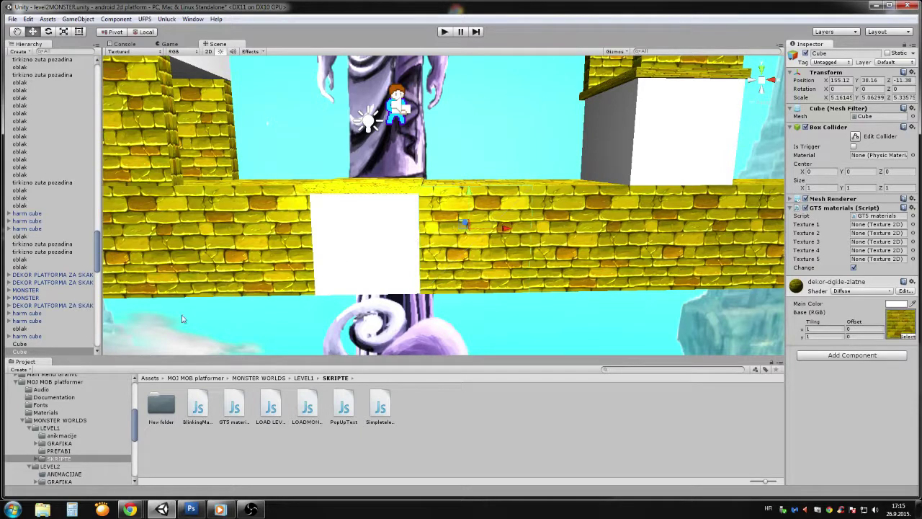
Locate the boxDEMO textures in the LEVEL2 GRAFIKA folder by tracing the white harm cube's box1 texture reference
click(91, 445)
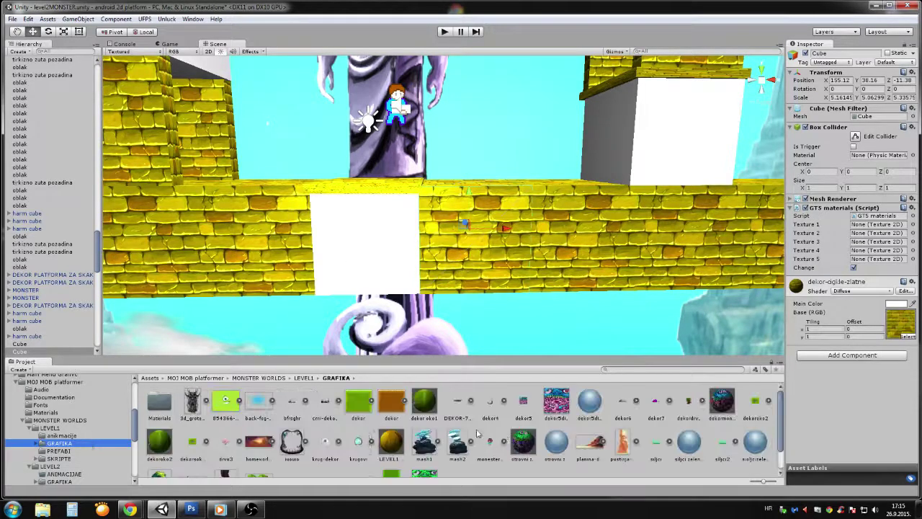
scroll(503, 435, down, 1)
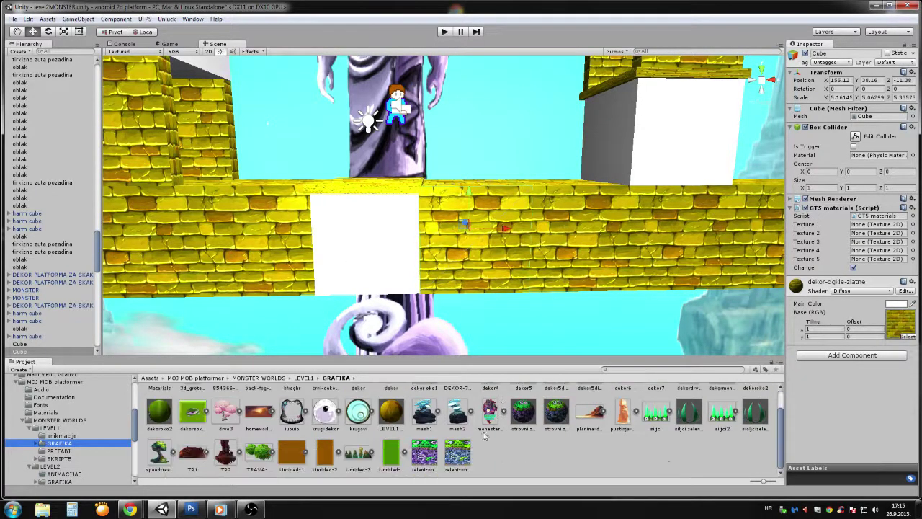
click(404, 245)
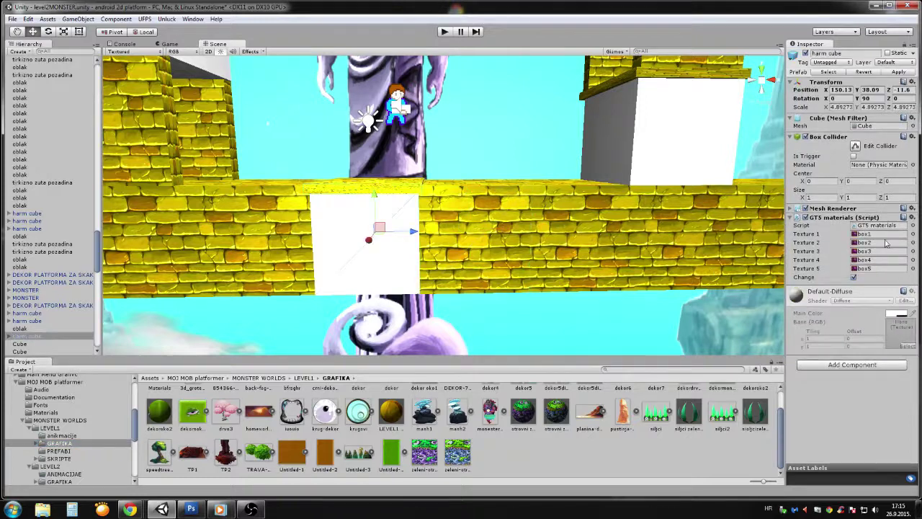
click(884, 234)
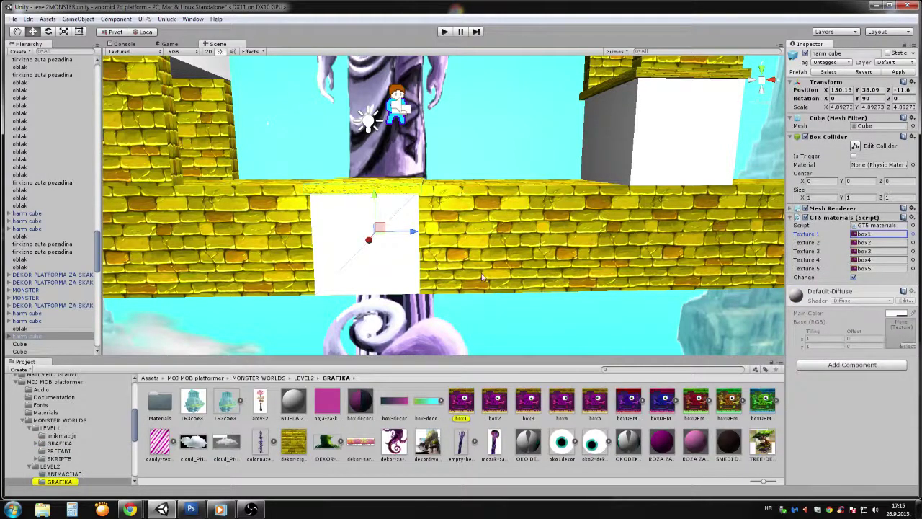
click(628, 402)
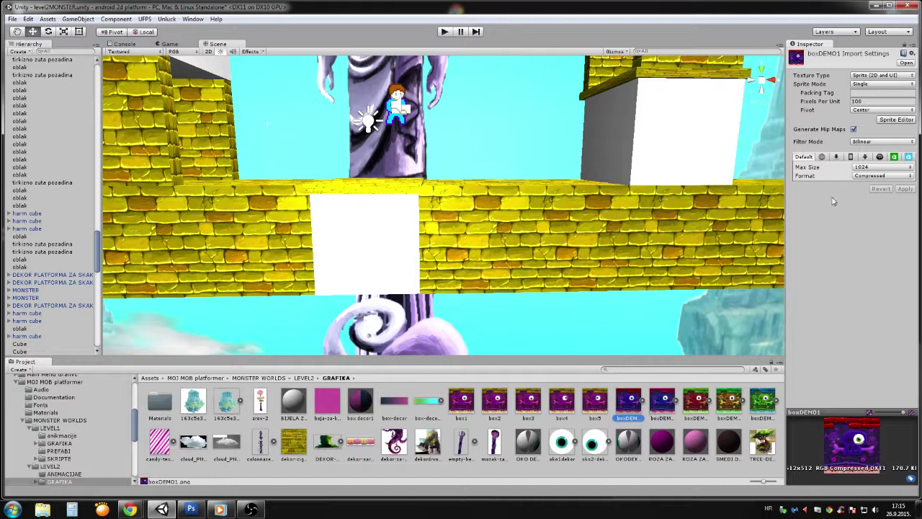
Assign boxDEMO1, boxDEMO3, boxDEMO2, boxDEMO4 and boxDEMO5 to Texture 1 through Texture 5 of the gold brick cube's GT5 materials script
click(479, 245)
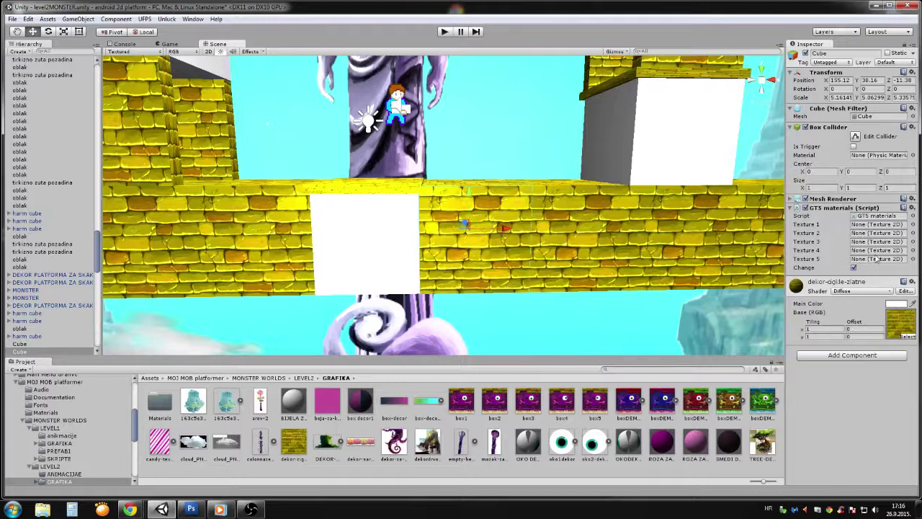
drag(631, 407, 872, 225)
drag(695, 400, 866, 238)
drag(729, 402, 859, 258)
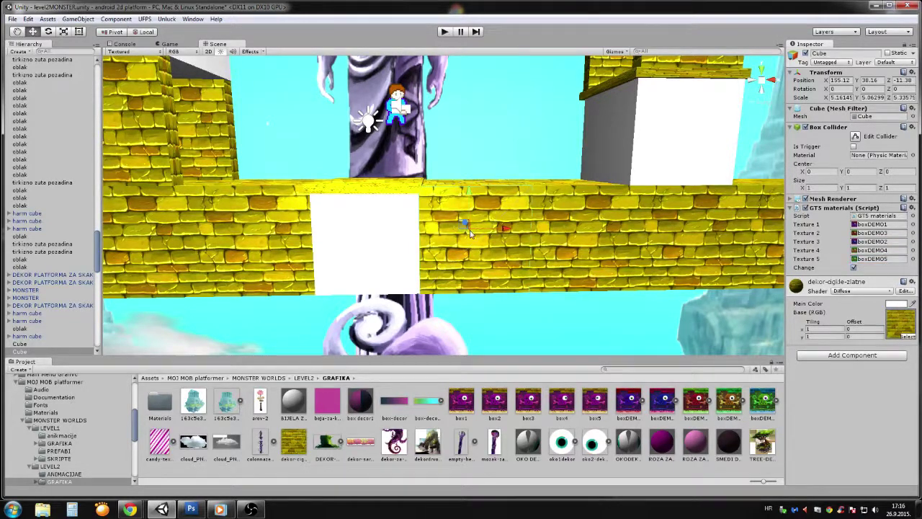
Frame the gold platform with both cubes in the scene and run the level in play mode
scroll(476, 272, down, 3)
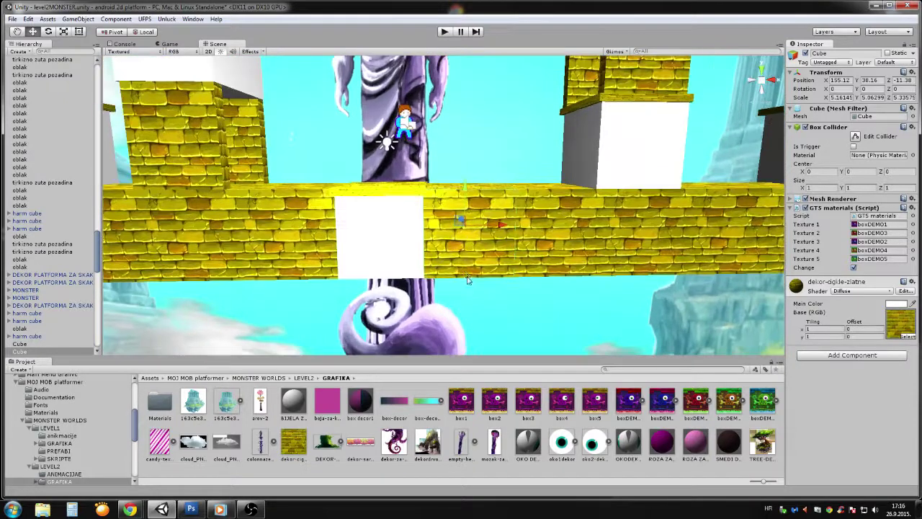
middle_drag(377, 232, 567, 355)
scroll(459, 281, down, 3)
middle_drag(459, 281, 382, 256)
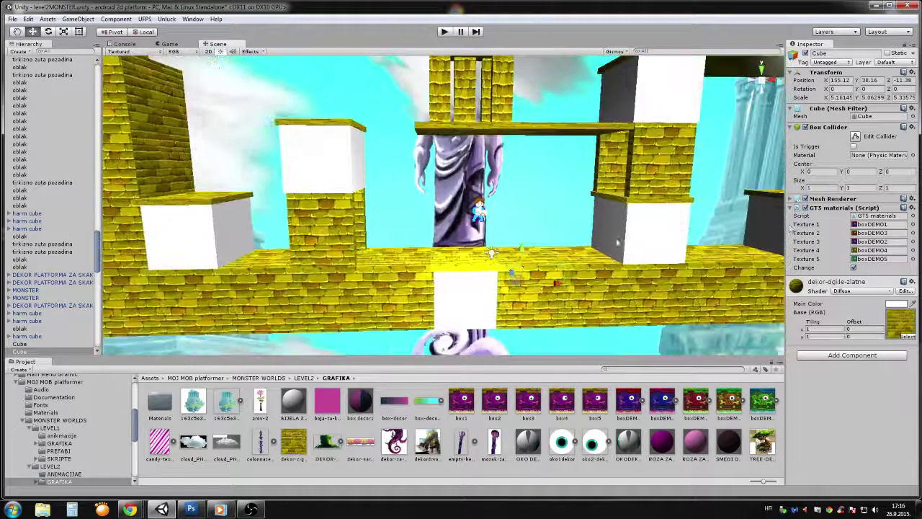
click(456, 33)
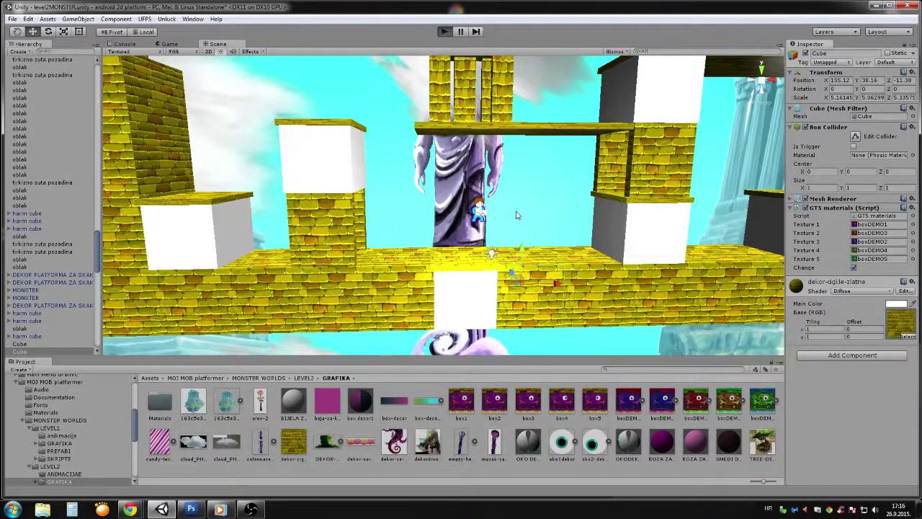
key(ctrl+p)
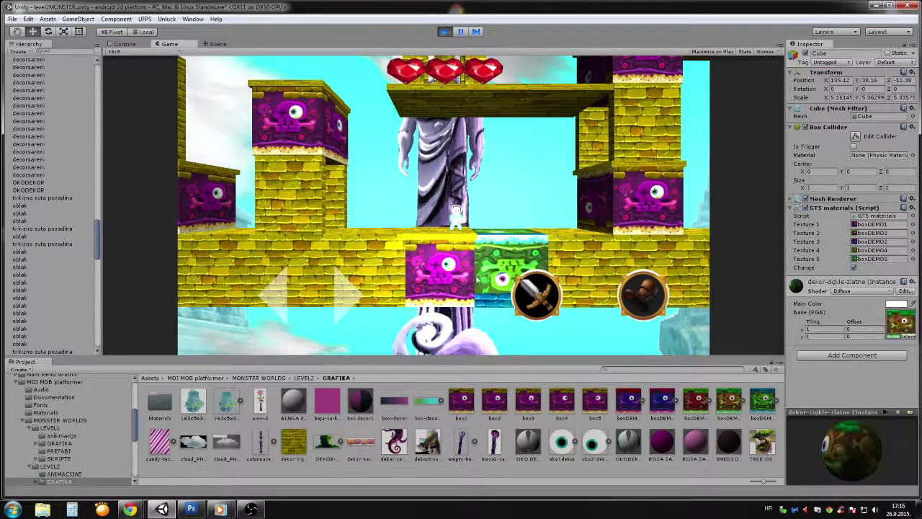
Examine the new cube's texture swapping beside the purple harm cube in the Scene view while the game runs
click(216, 44)
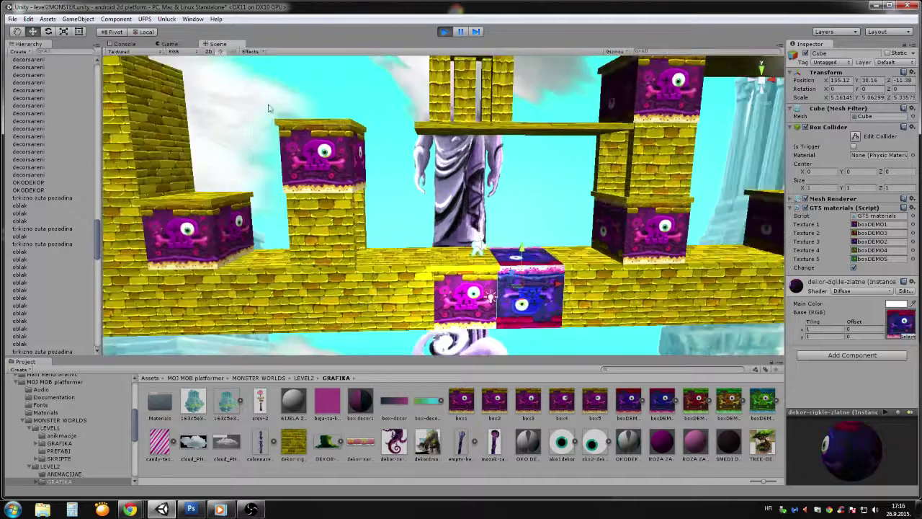
key(f)
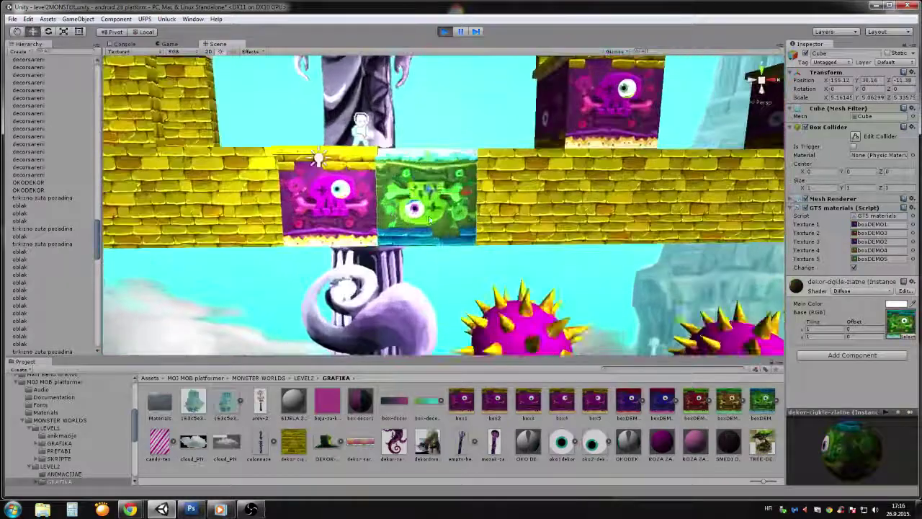
scroll(425, 219, up, 10)
scroll(346, 215, down, 4)
middle_drag(341, 215, 348, 232)
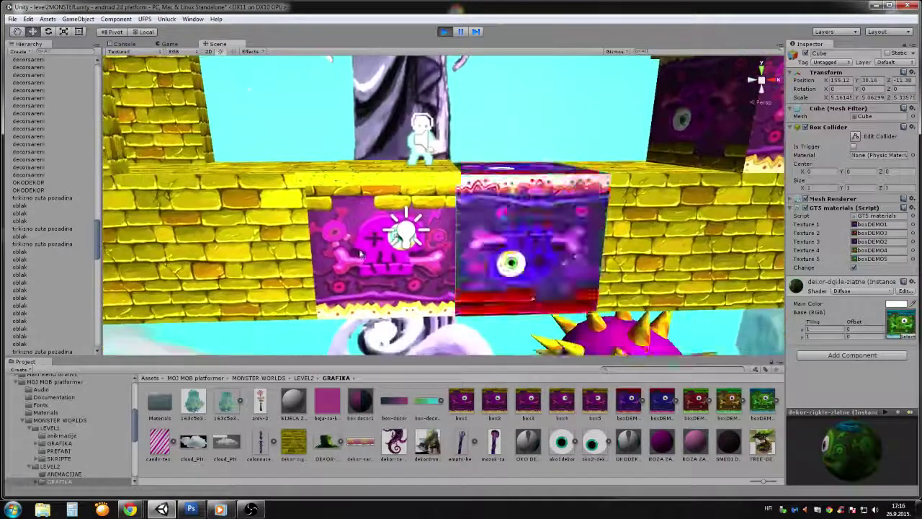
scroll(349, 232, down, 5)
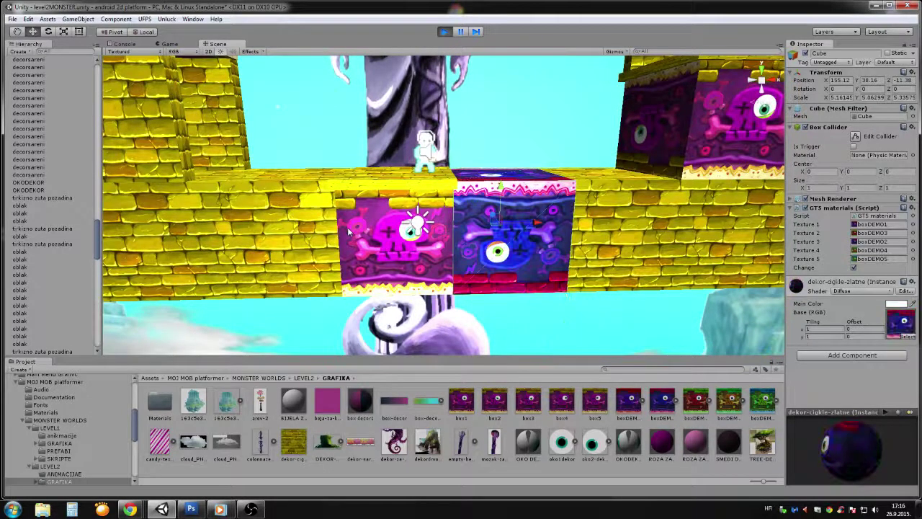
scroll(433, 195, down, 5)
right_drag(434, 196, 425, 297)
right_drag(510, 240, 530, 207)
scroll(530, 207, up, 4)
scroll(530, 207, up, 2)
middle_drag(530, 207, 451, 220)
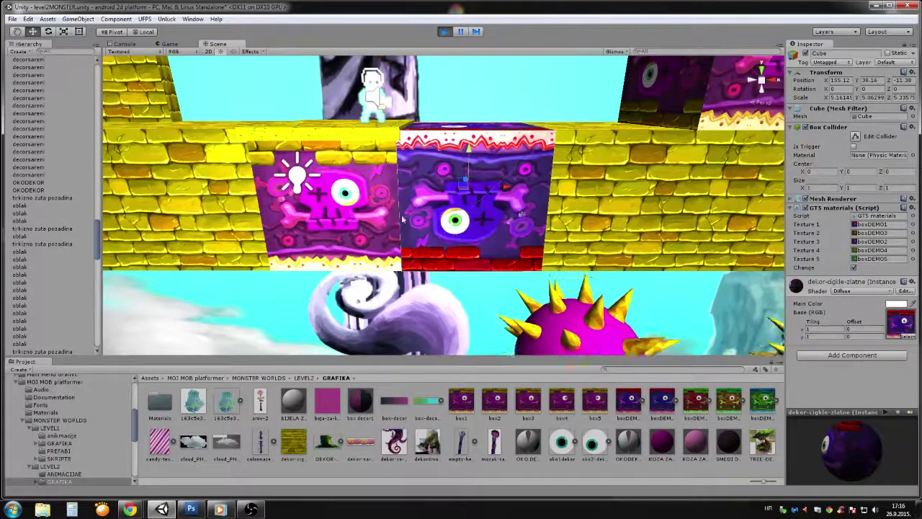
Inspect the purple harm cube's animated skull eye up close and compare it with the neighbouring colour-changing cube
scroll(346, 195, up, 3)
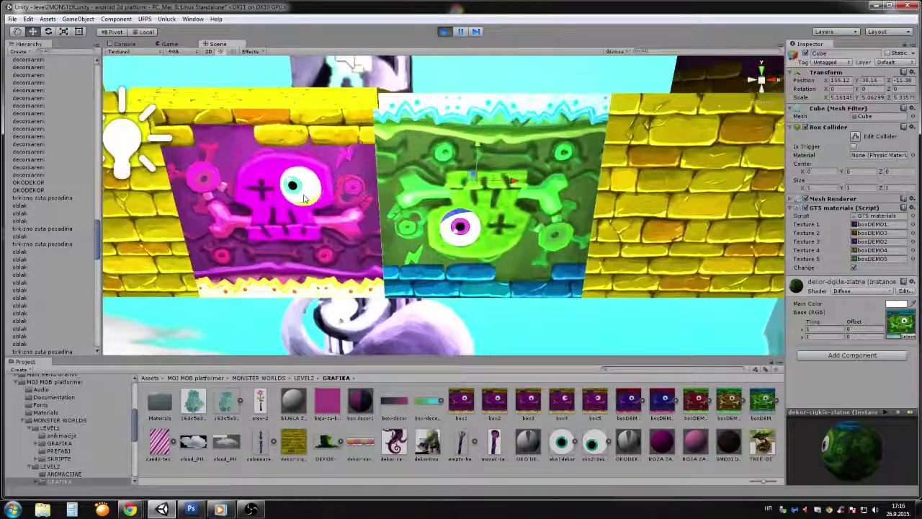
middle_drag(346, 196, 410, 216)
scroll(411, 216, up, 2)
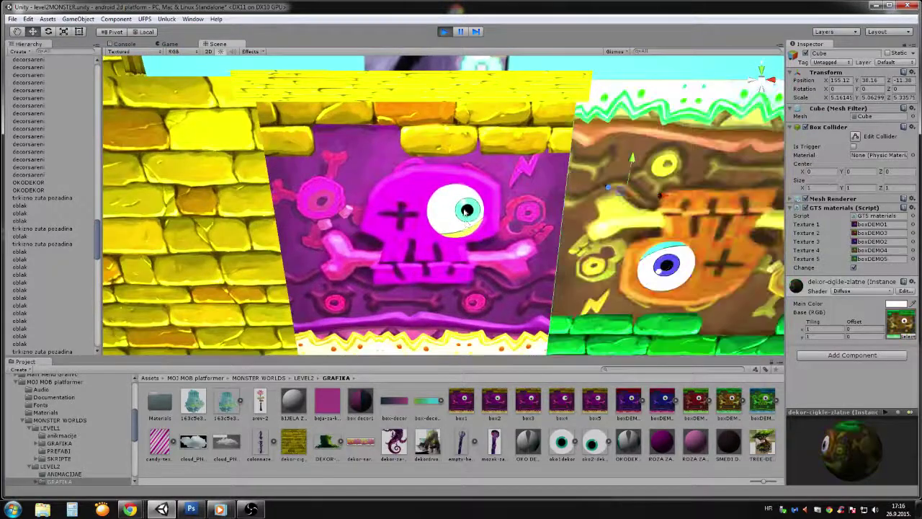
scroll(454, 216, down, 6)
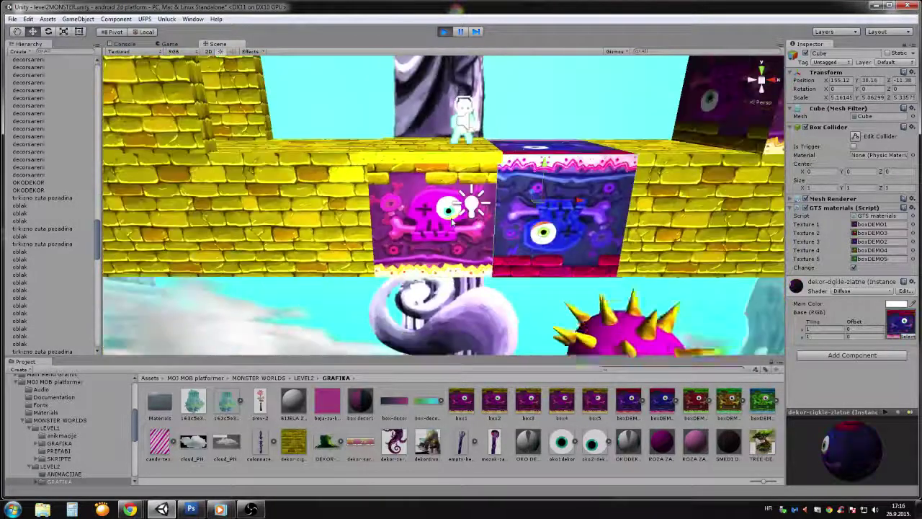
scroll(453, 225, down, 3)
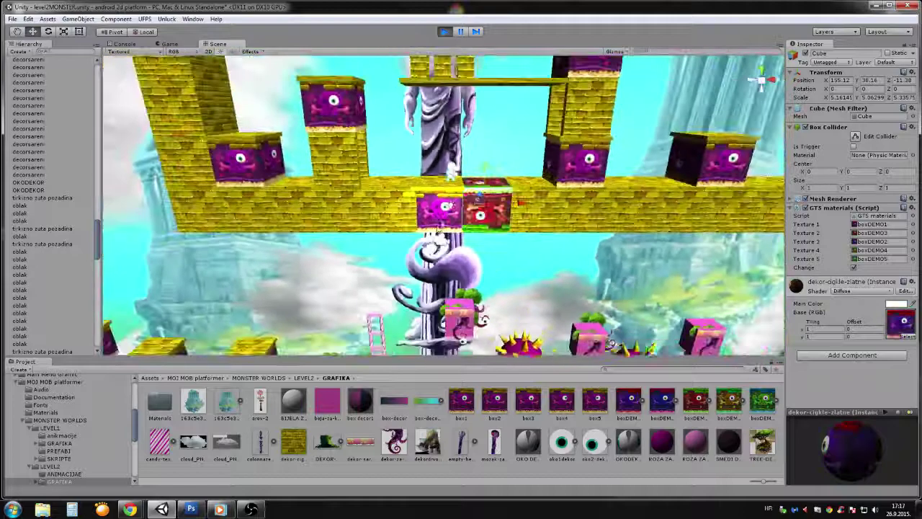
scroll(447, 180, down, 3)
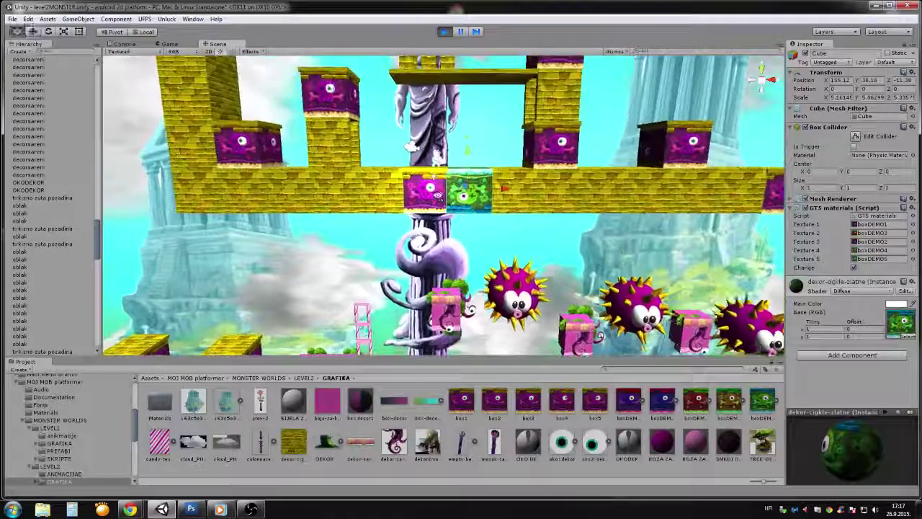
Examine the pink tentacle boxes and the spiky purple monsters below the gold platform
scroll(433, 175, up, 8)
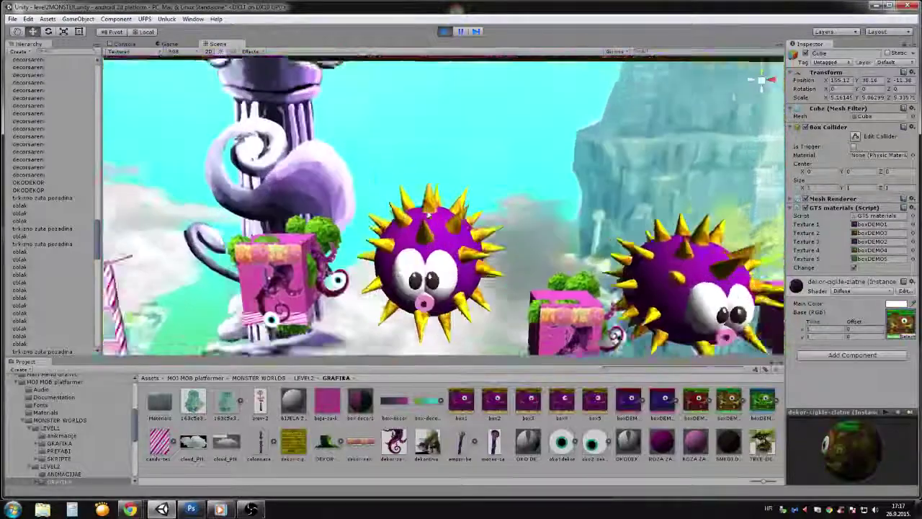
scroll(433, 175, down, 2)
alt+drag(433, 175, 544, 176)
scroll(452, 229, up, 6)
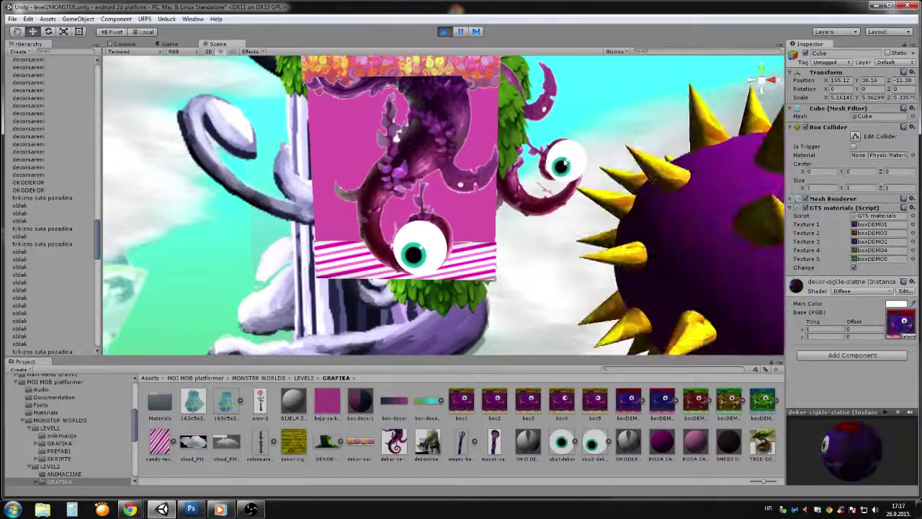
scroll(507, 207, down, 5)
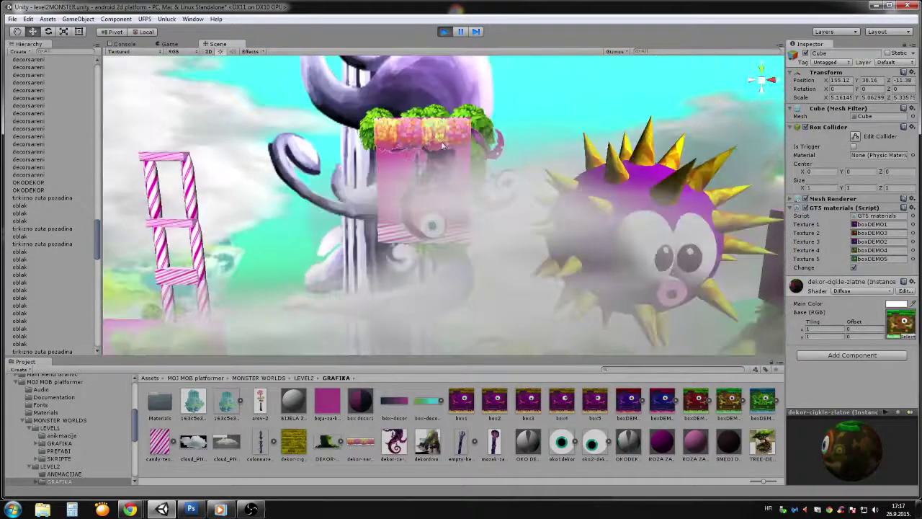
middle_drag(432, 156, 302, 201)
middle_drag(383, 240, 196, 276)
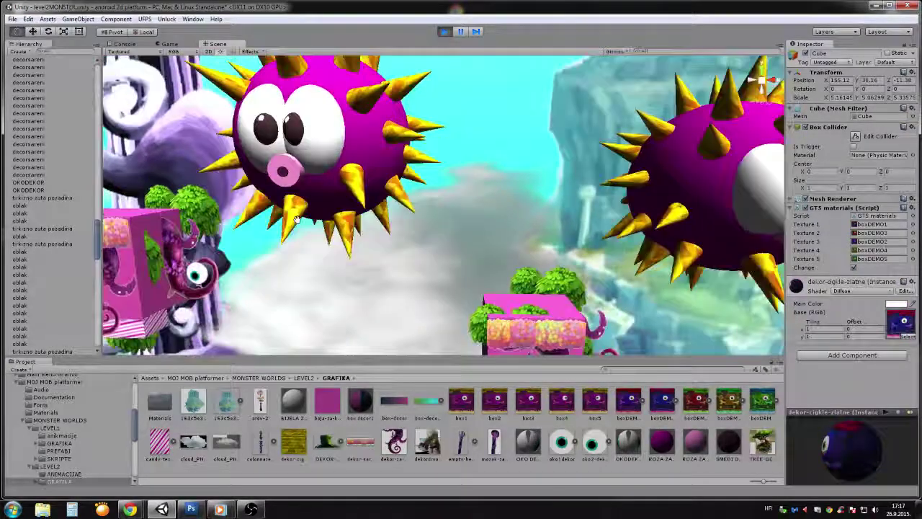
alt+drag(196, 276, 108, 306)
Return to the two skull cubes on the gold platform and check their texture changes side by side
middle_drag(324, 87, 481, 168)
middle_drag(414, 183, 551, 278)
scroll(472, 237, up, 2)
scroll(482, 219, down, 4)
alt+drag(552, 280, 538, 183)
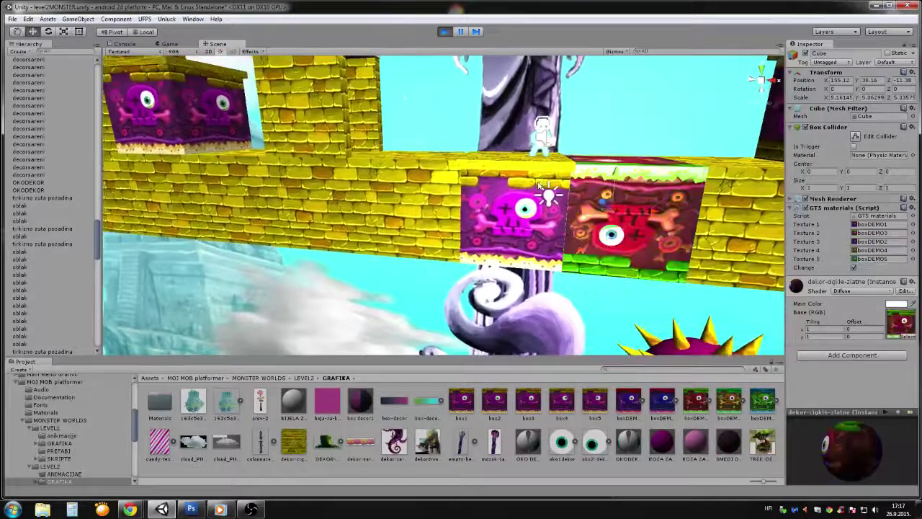
scroll(539, 186, down, 5)
middle_drag(539, 185, 529, 175)
alt+drag(530, 176, 560, 186)
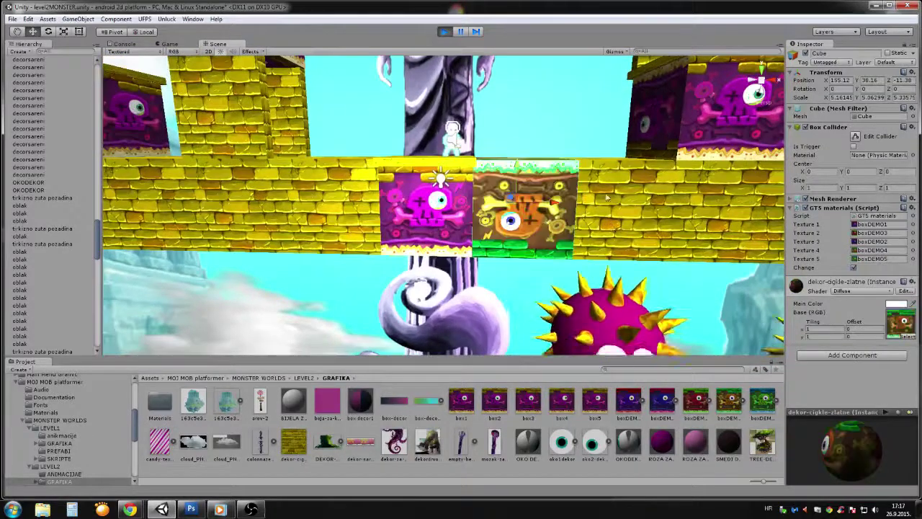